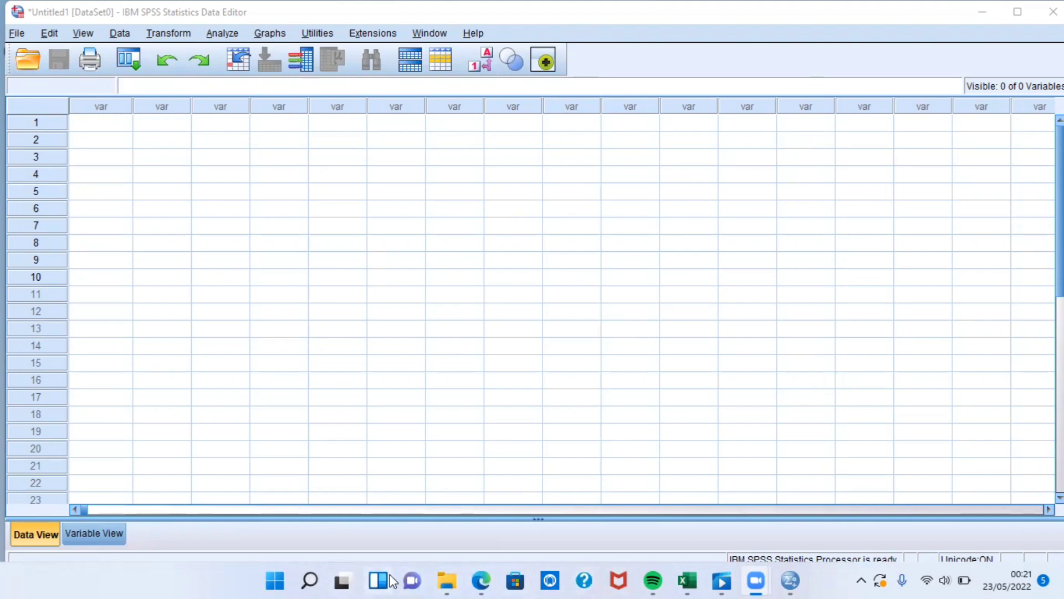
- Switch to the Edge browser and review the Sulawesi Utara illiteracy percentages for 2020 to 2011 in the BPS table
click(480, 471)
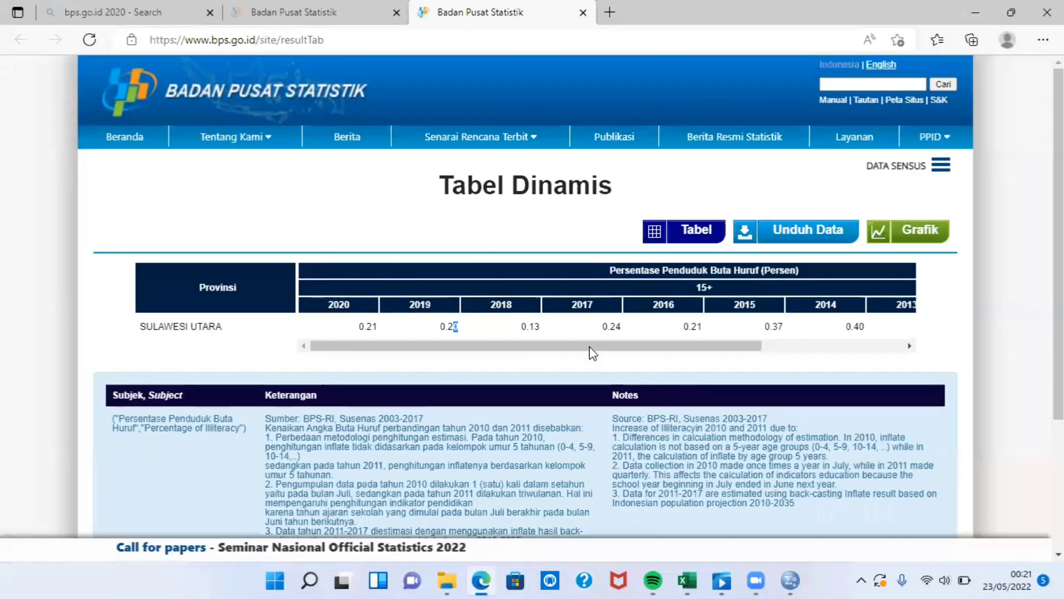
drag(592, 350, 770, 350)
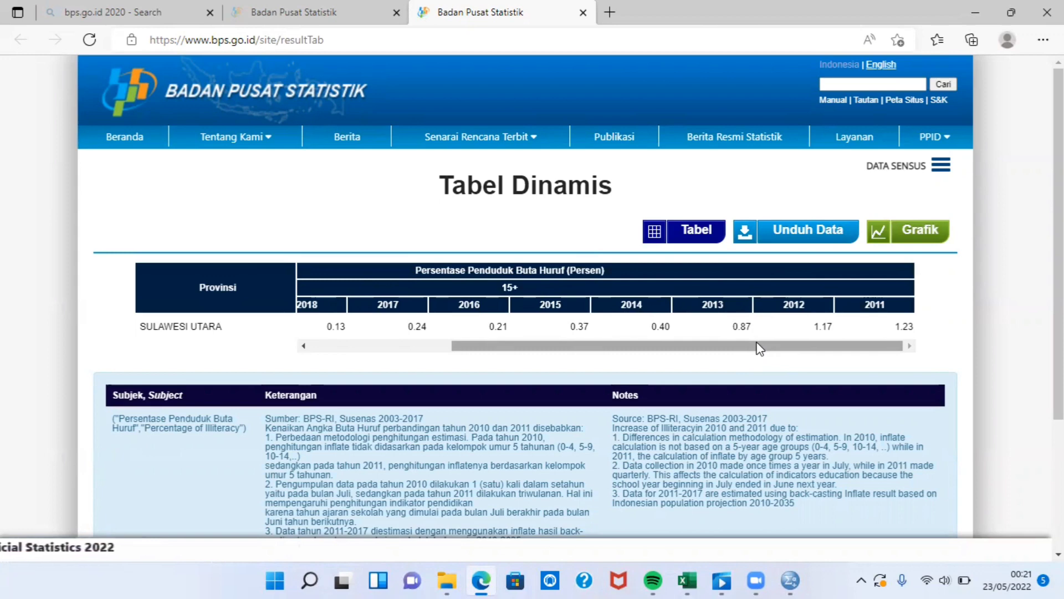
drag(759, 348, 556, 358)
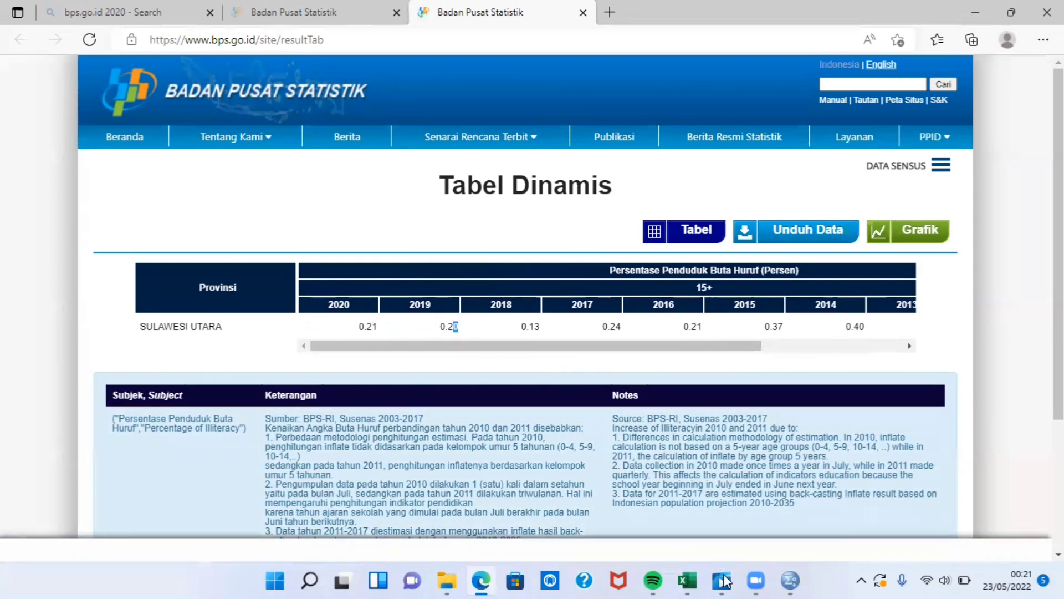
- Switch back to the SPSS Data Editor and go through the variable attribute columns from Name to Role in Variable View
mouse_move(757, 581)
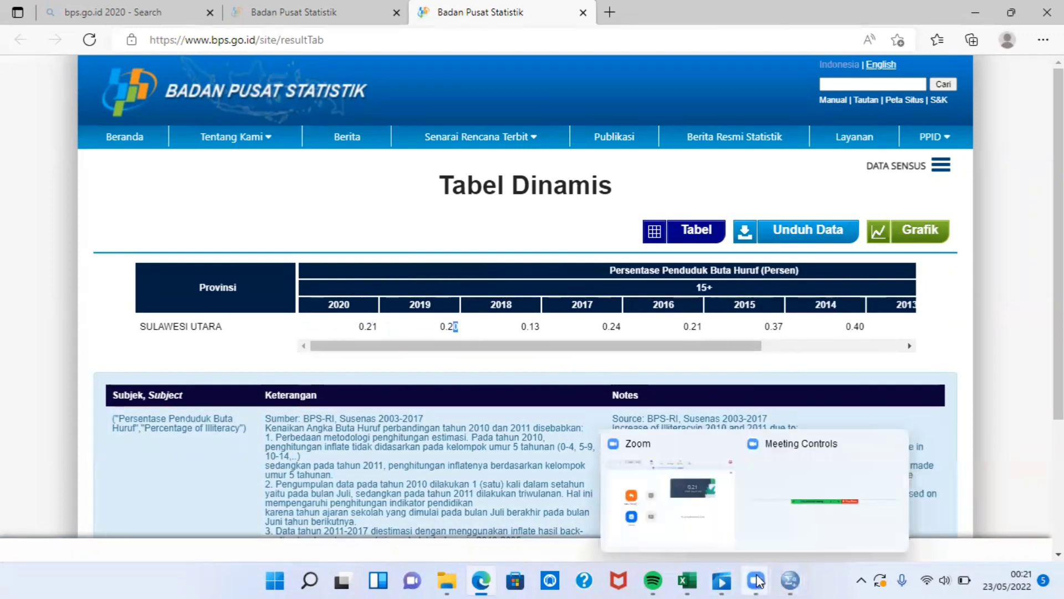
mouse_move(790, 580)
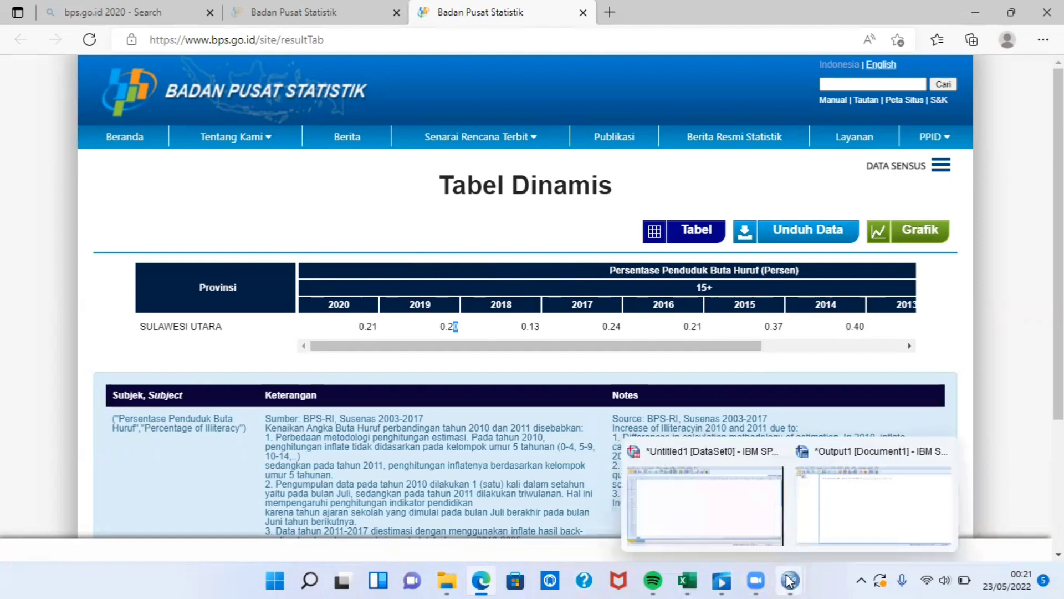
click(752, 501)
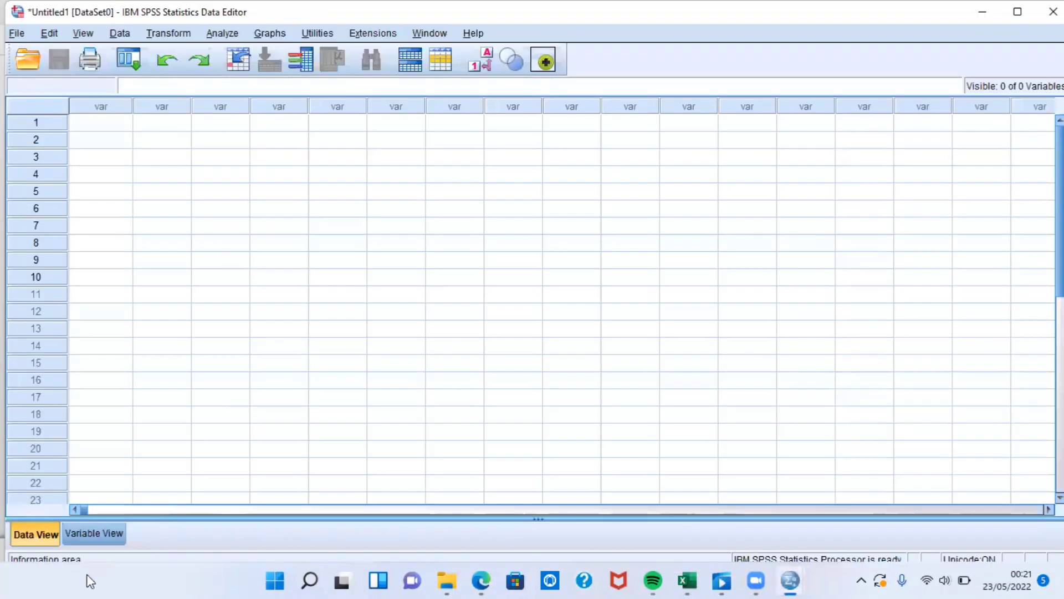
click(105, 533)
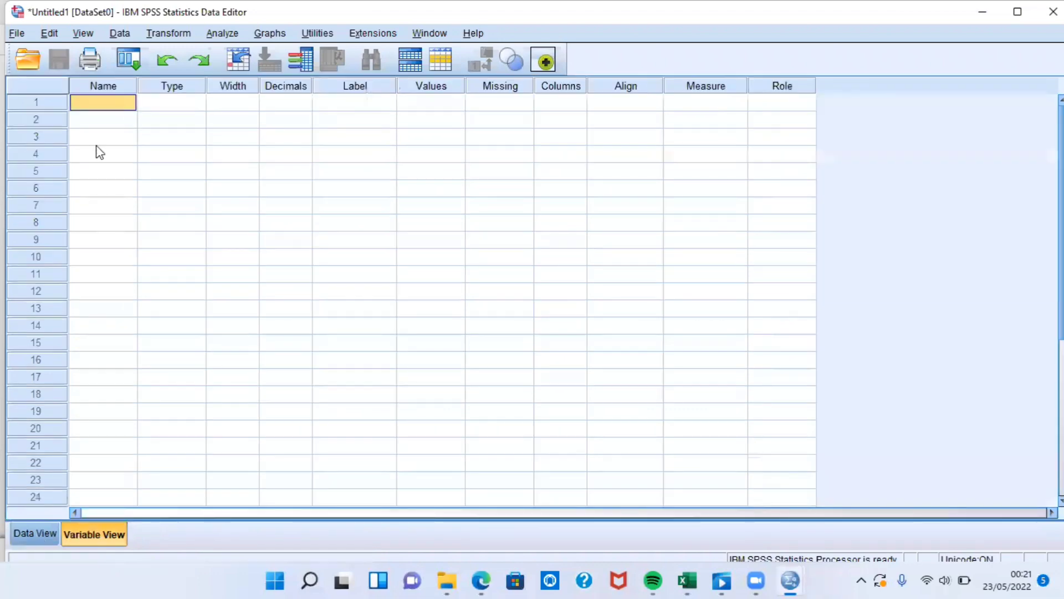
click(105, 89)
click(168, 90)
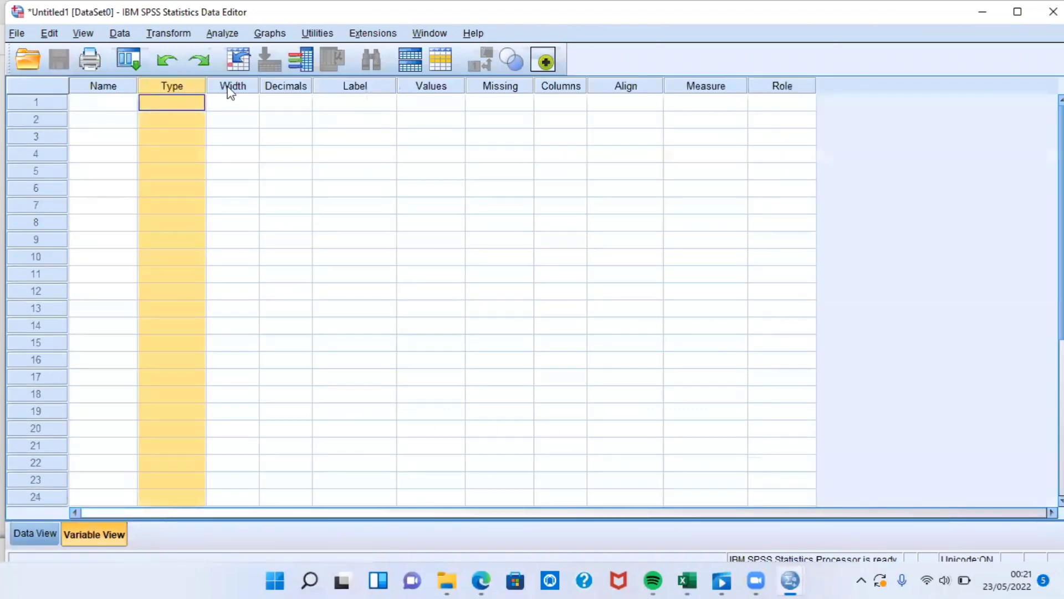
click(232, 88)
click(279, 88)
click(363, 89)
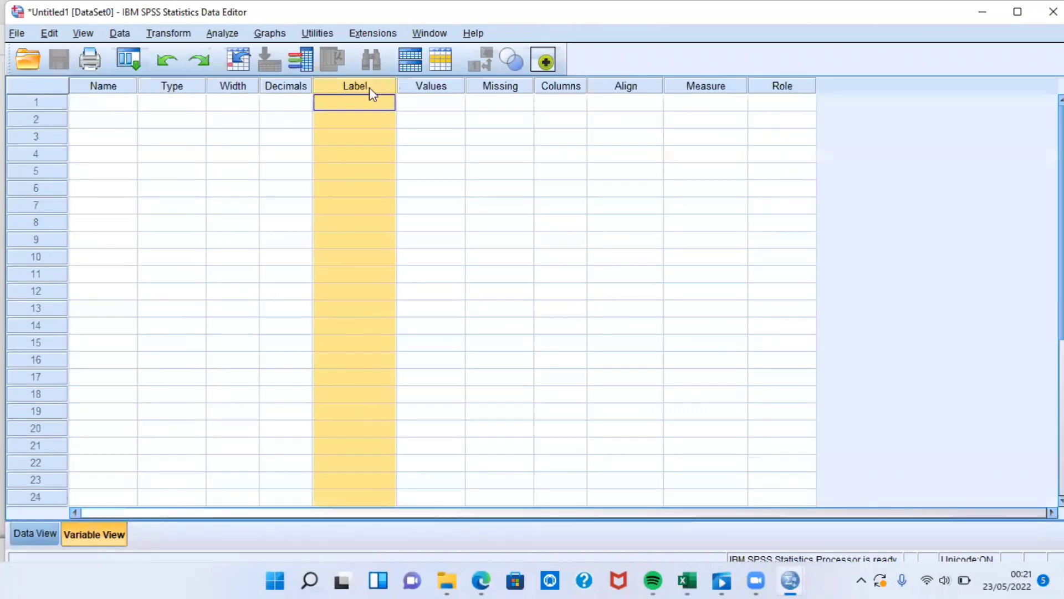
click(422, 89)
click(502, 89)
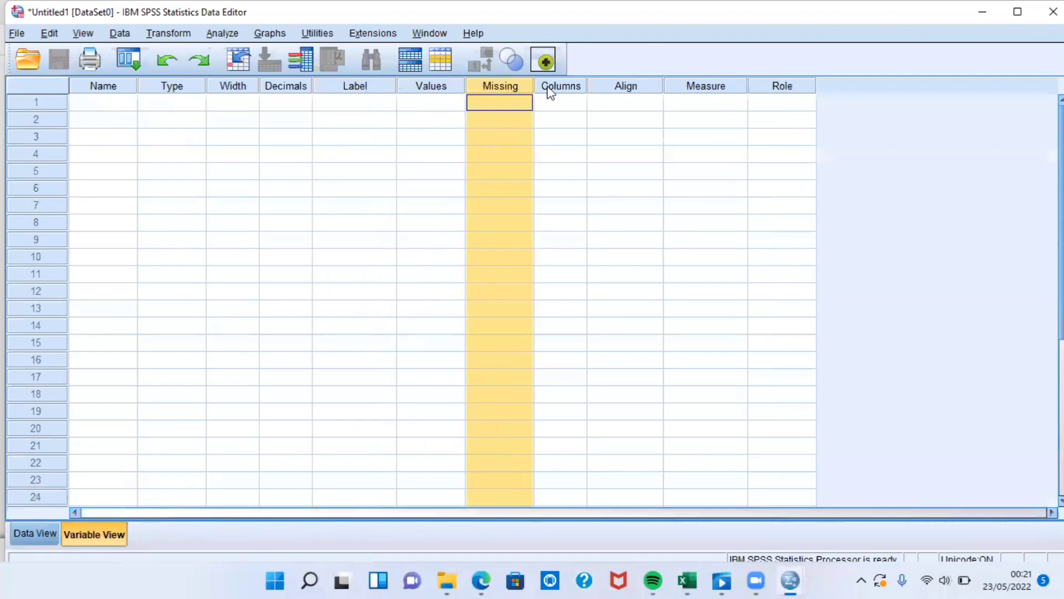
click(577, 90)
click(612, 89)
click(739, 92)
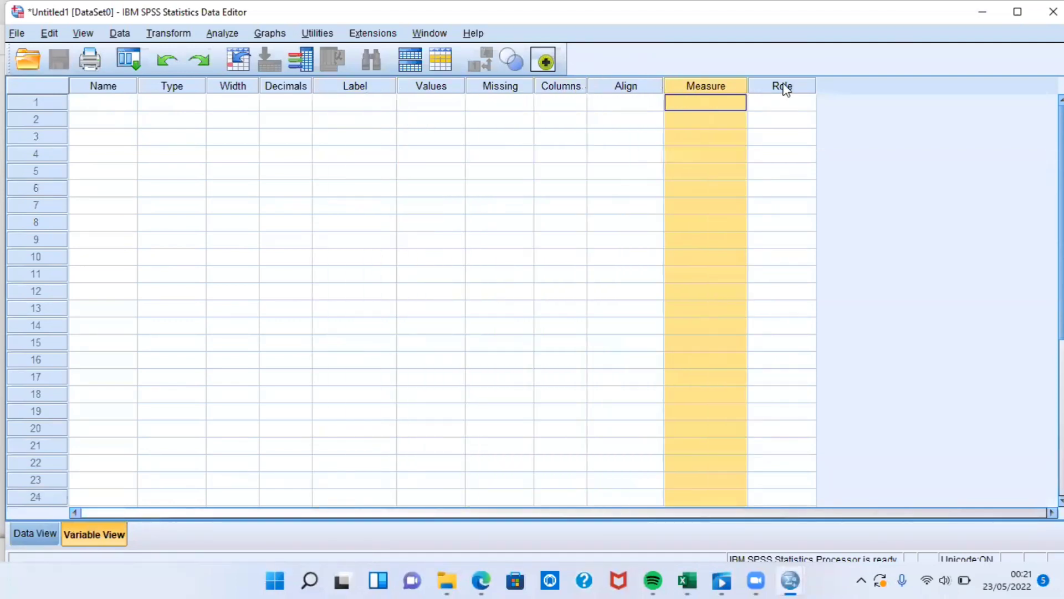
click(786, 90)
click(95, 89)
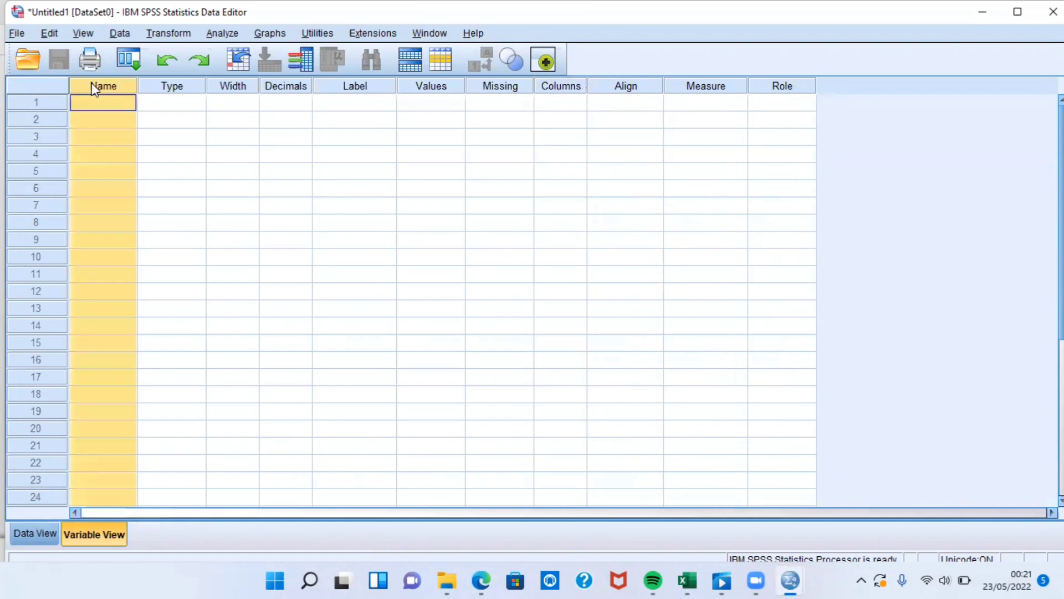
click(101, 103)
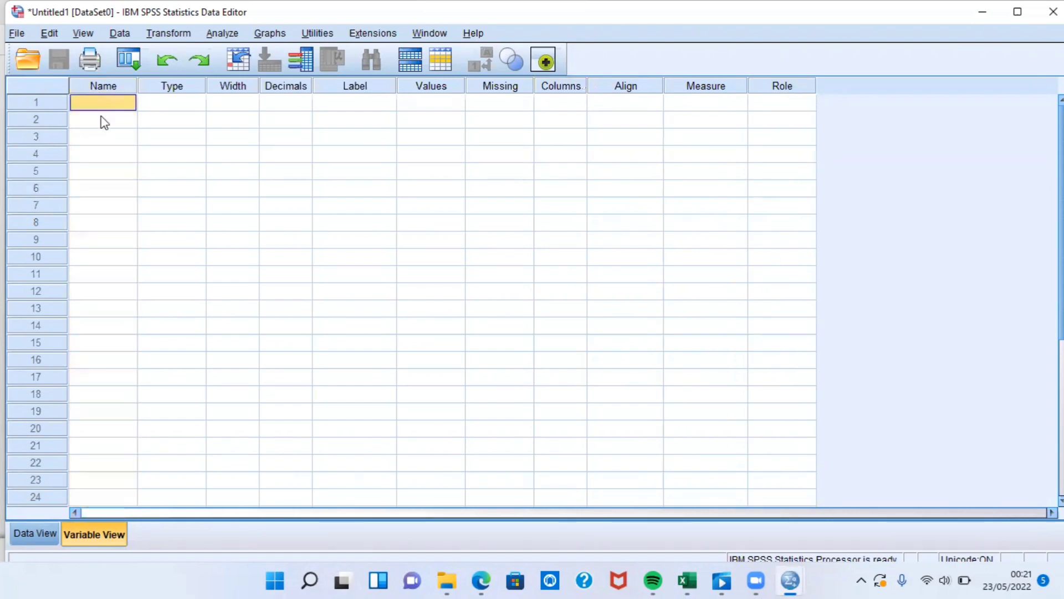
key(Down)
key(Up)
key(Down)
click(101, 103)
click(99, 134)
click(98, 125)
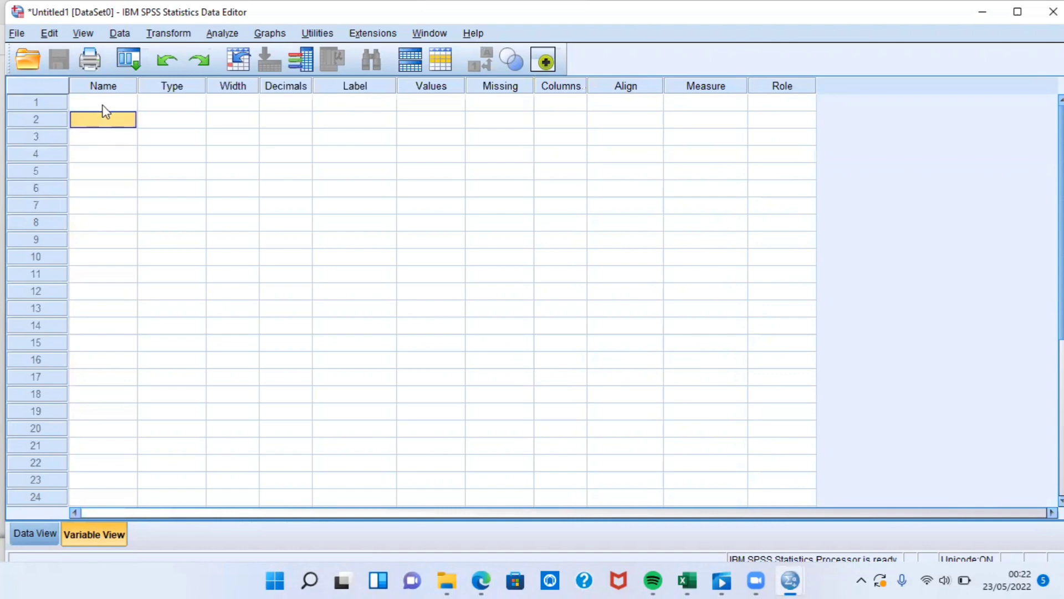
click(105, 106)
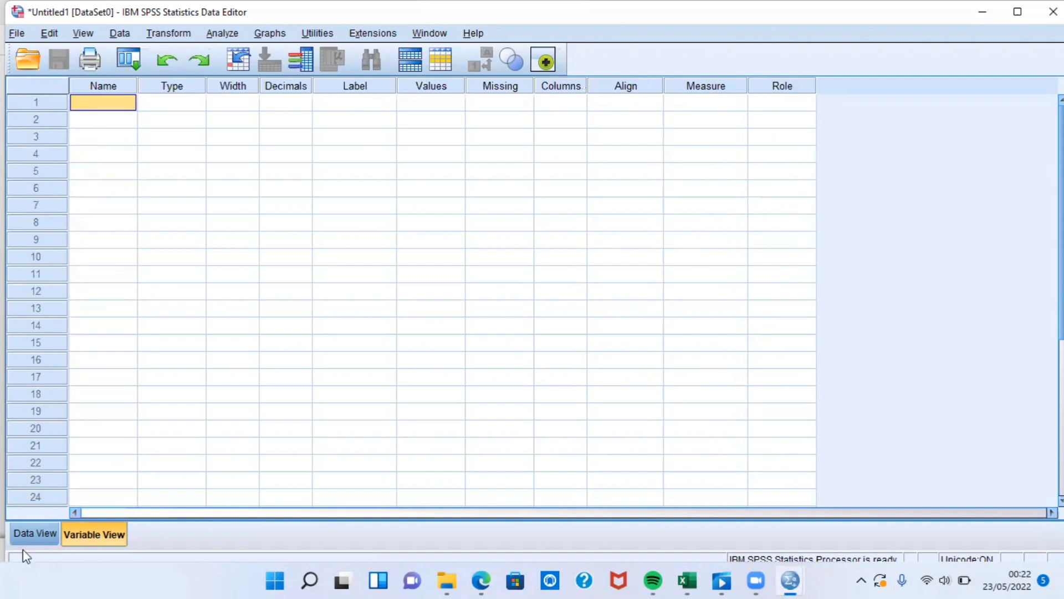
- Paste the copied years and percentages with their variable names into Data View as the columns Tahun and Data
click(48, 531)
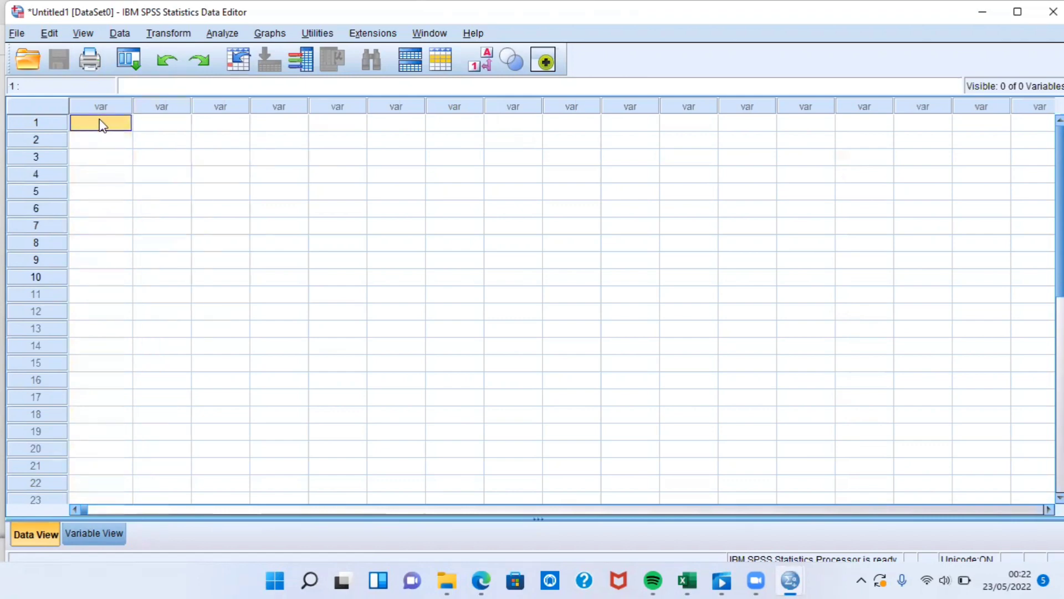
right_click(99, 120)
click(104, 104)
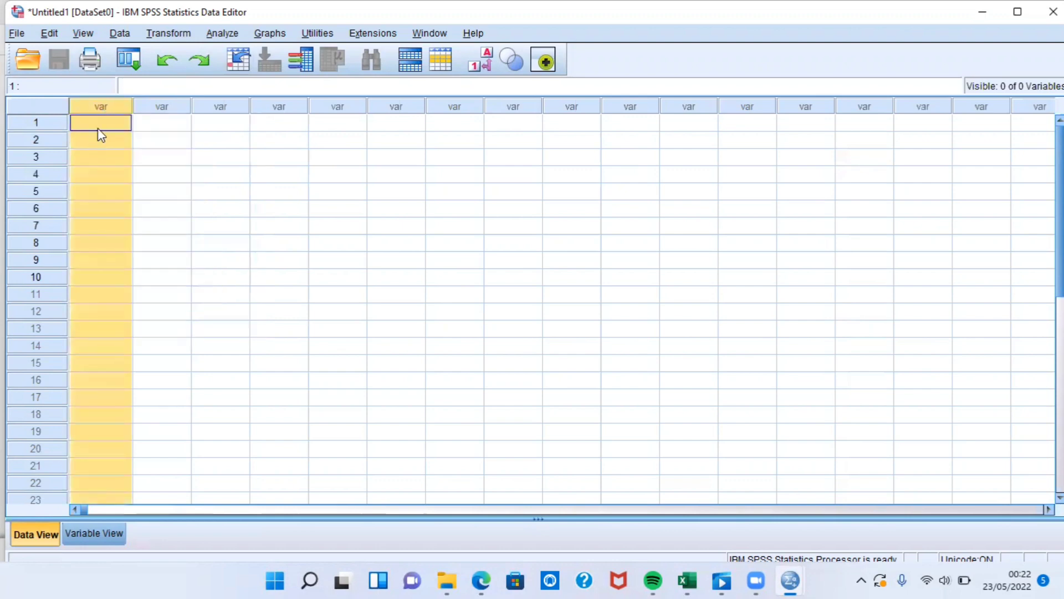
right_click(100, 129)
click(124, 219)
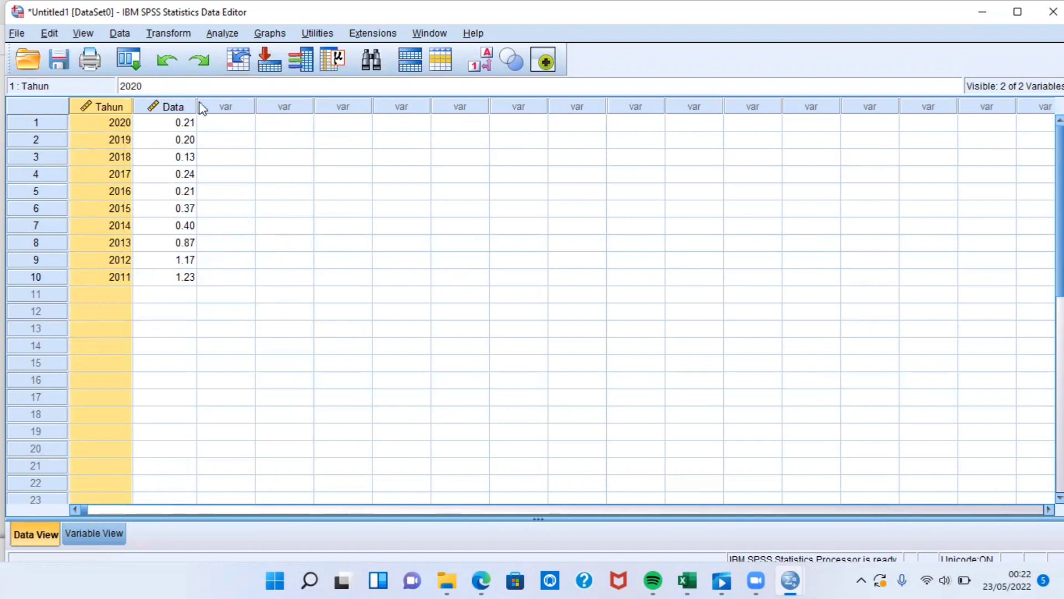
- Examine the pasted Tahun and Data columns, comparing the first row with the last year in the list
click(165, 106)
click(118, 104)
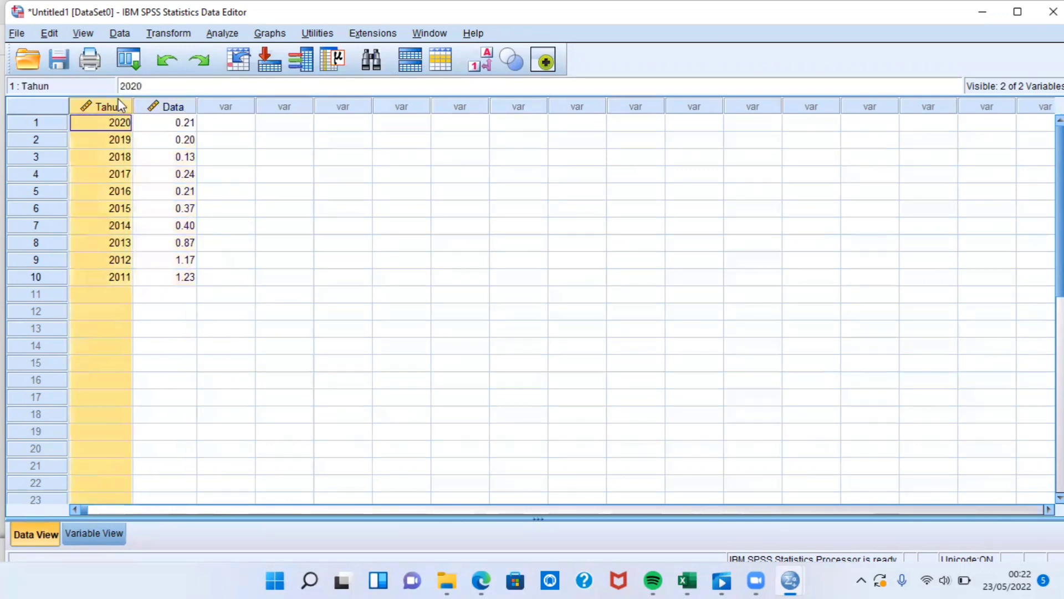
click(116, 277)
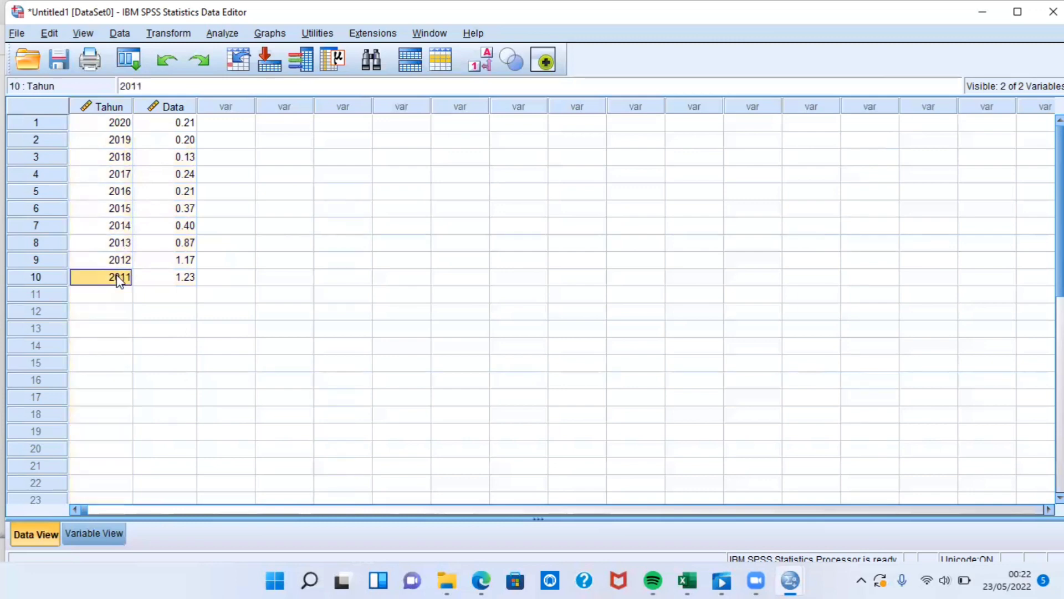
click(125, 123)
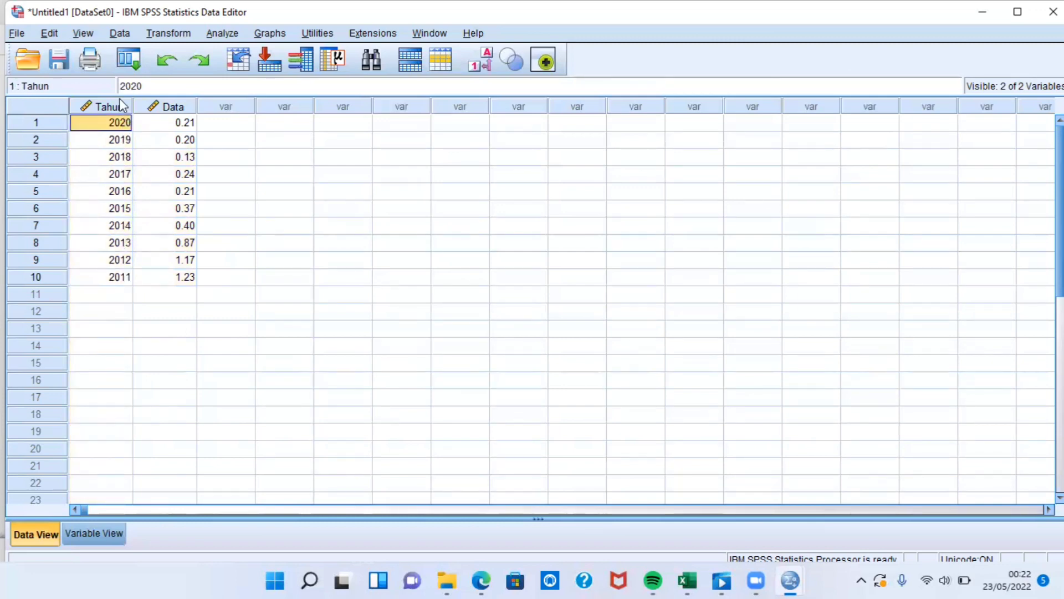
click(122, 105)
click(188, 109)
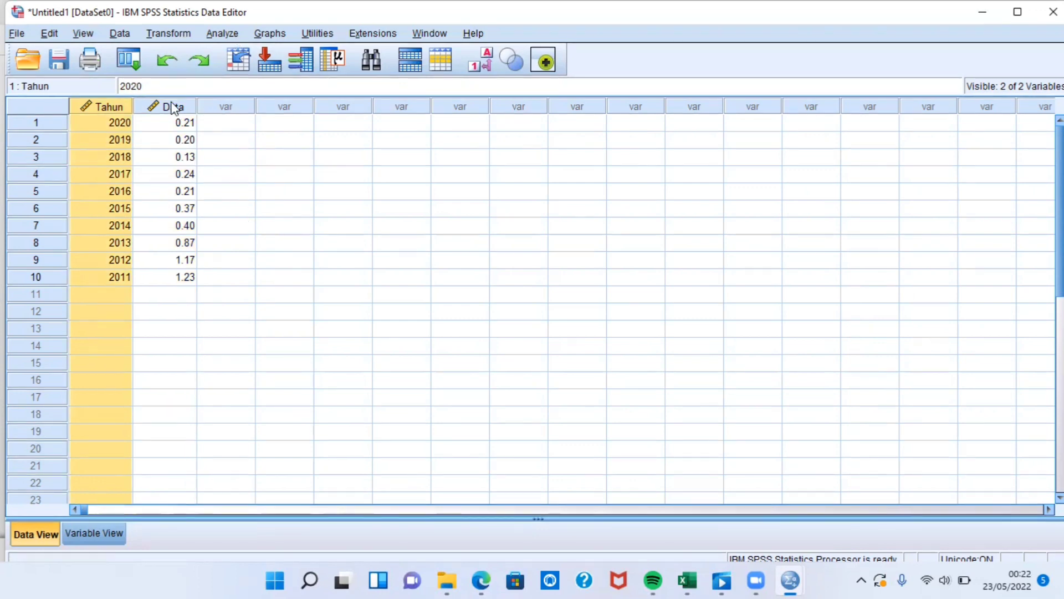
click(166, 106)
click(119, 106)
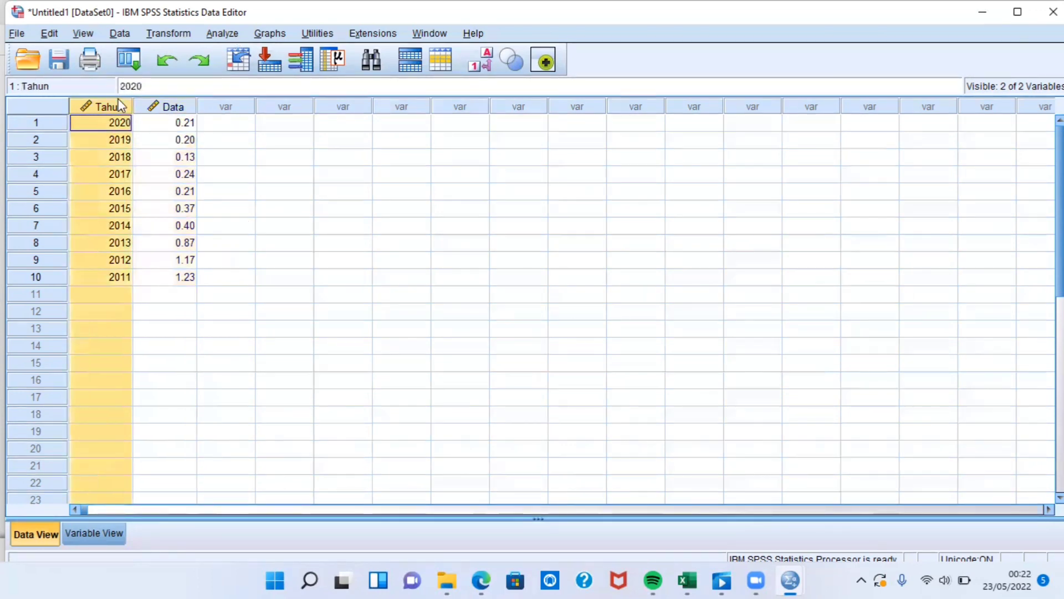
click(115, 278)
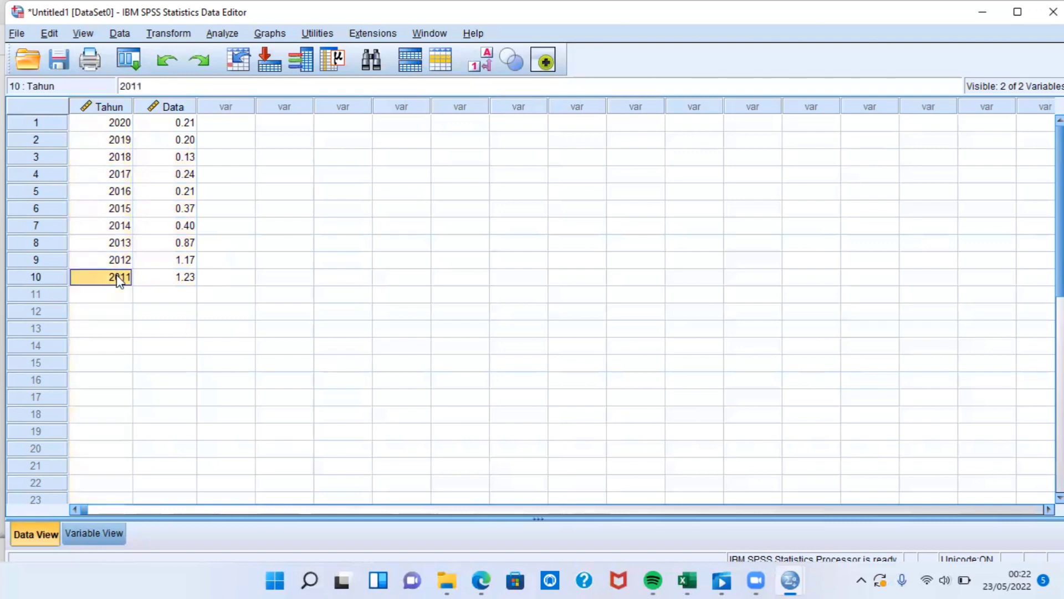
click(127, 123)
click(119, 106)
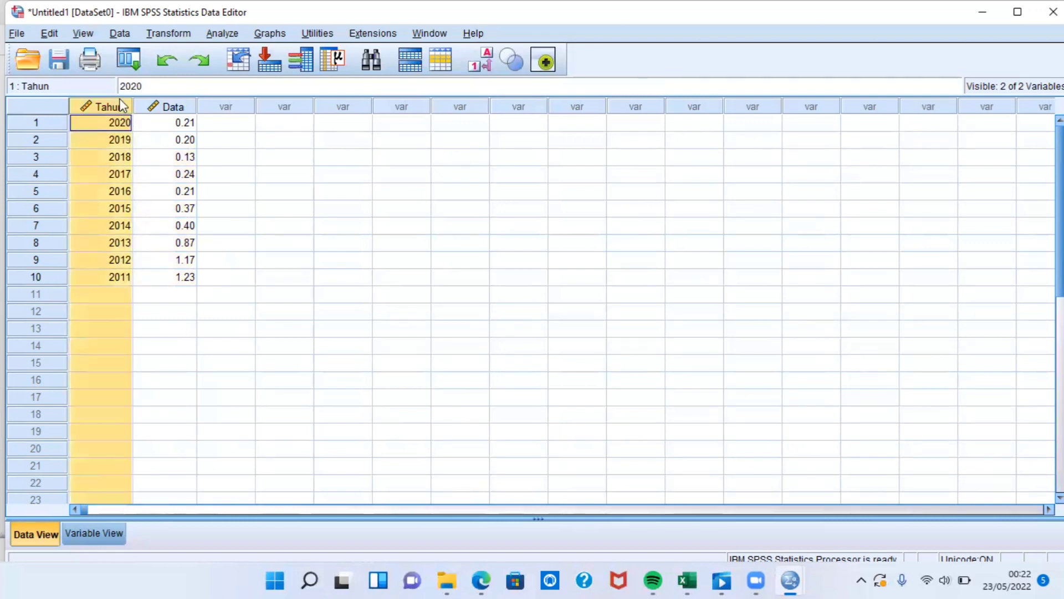
click(186, 107)
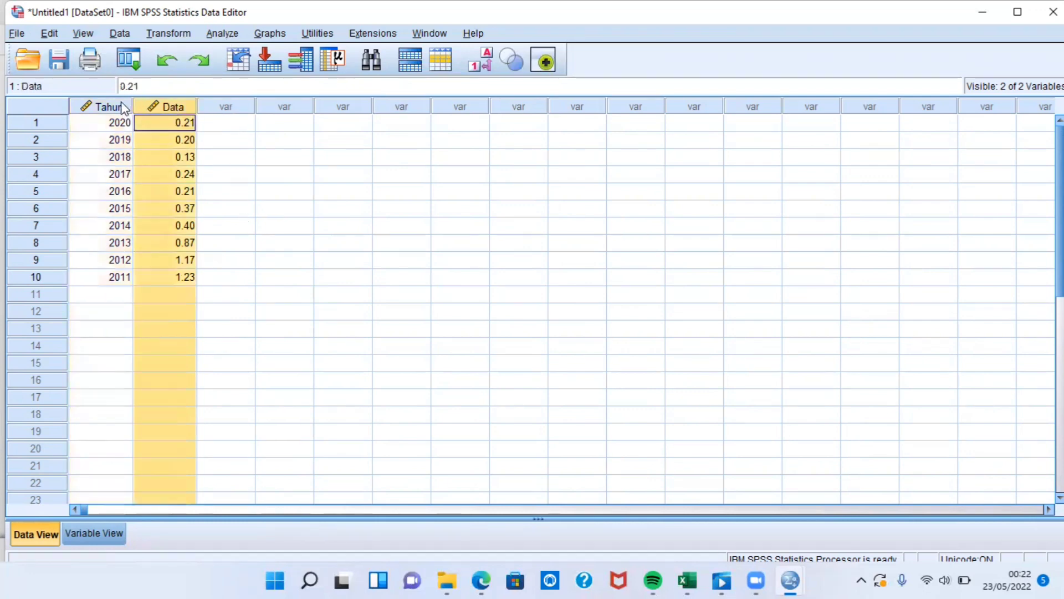
click(124, 107)
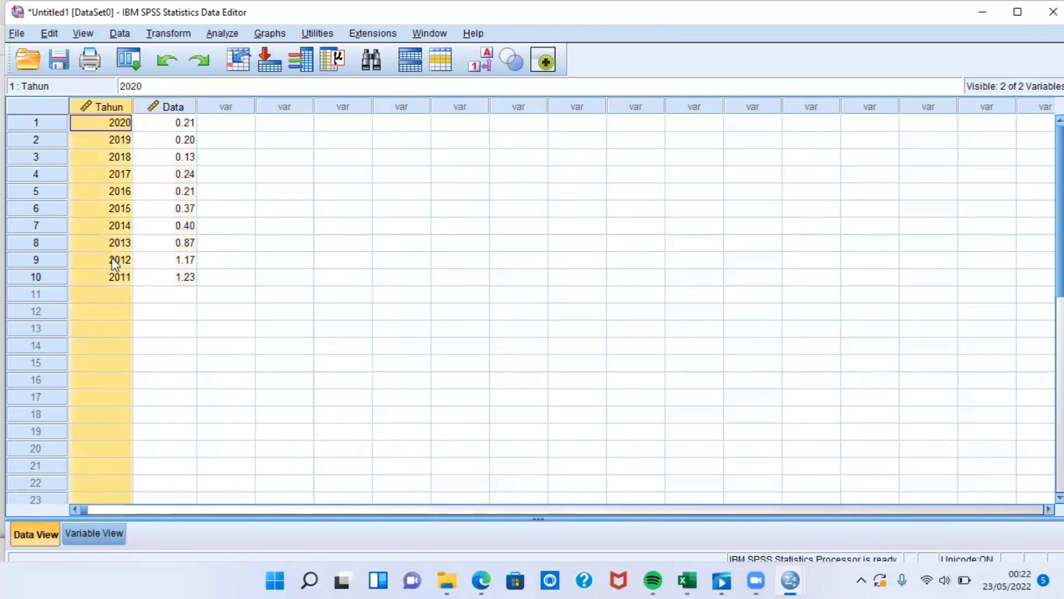
click(115, 277)
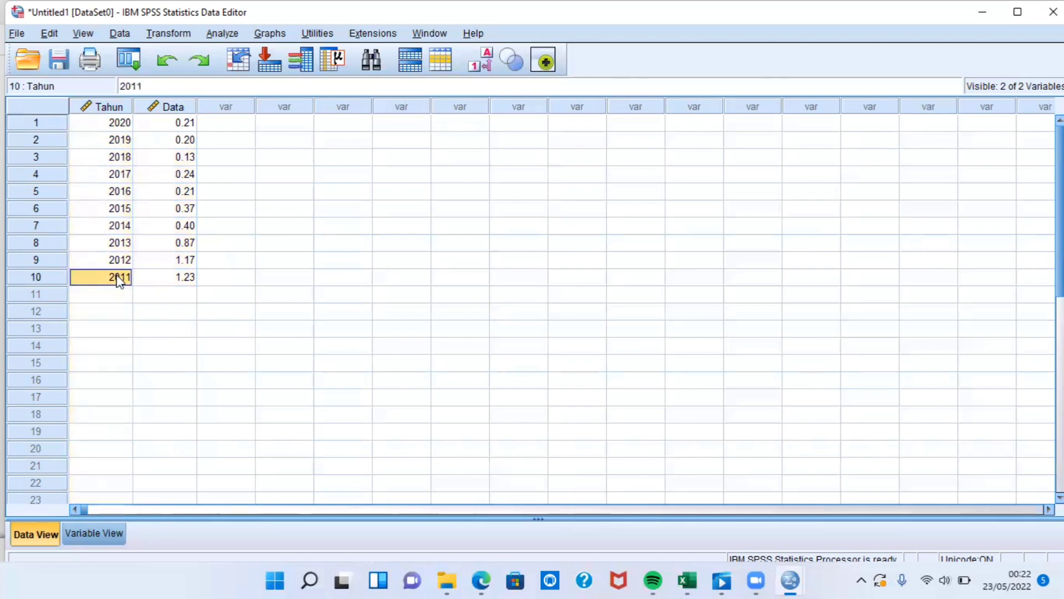
click(126, 124)
click(123, 107)
click(187, 107)
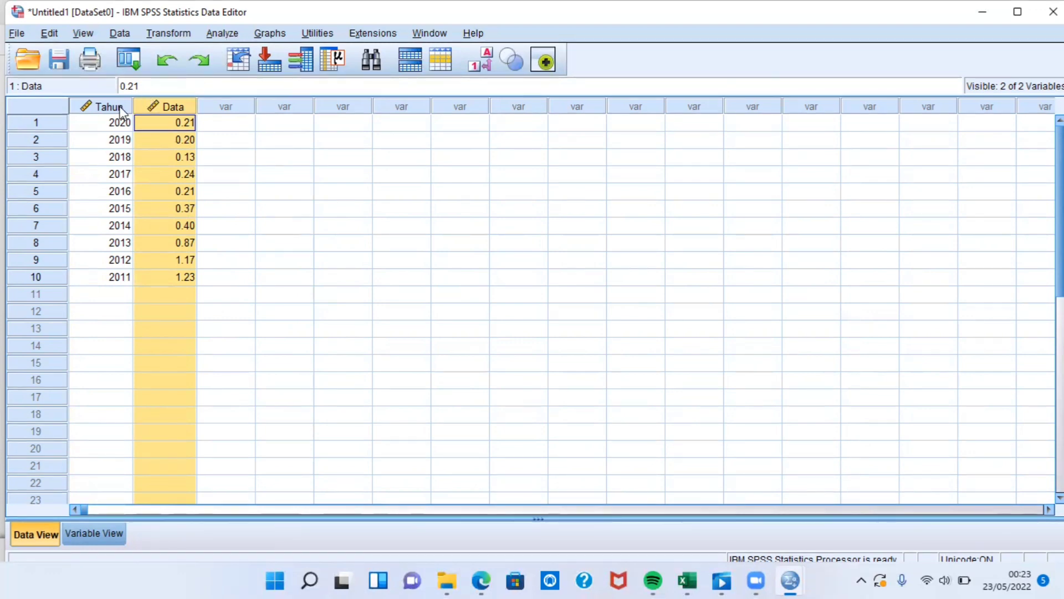
- Start a Frequencies analysis from the descriptive statistics and add Data as its variable
click(235, 35)
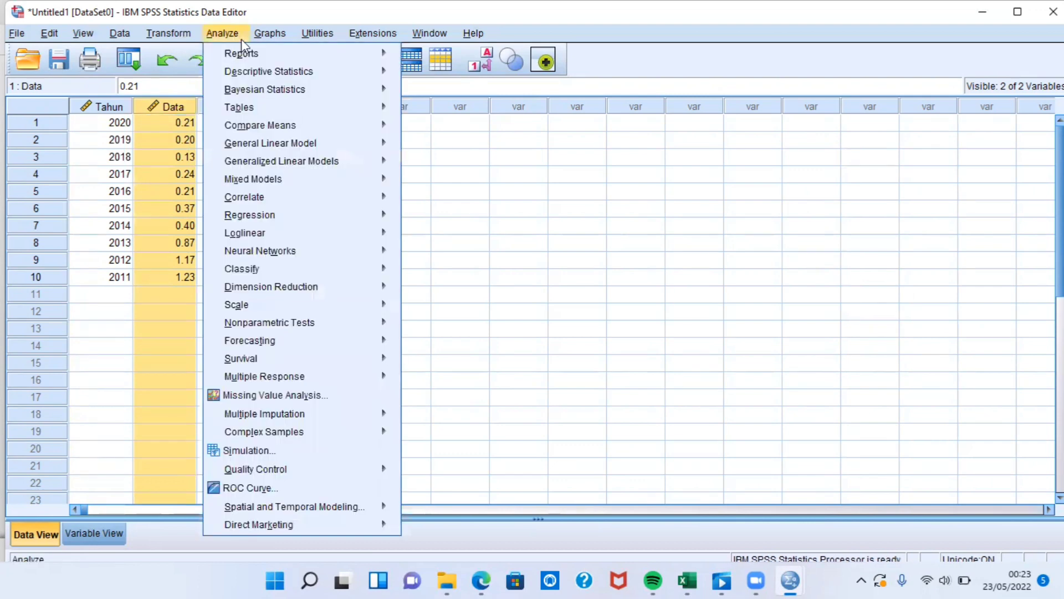
mouse_move(247, 75)
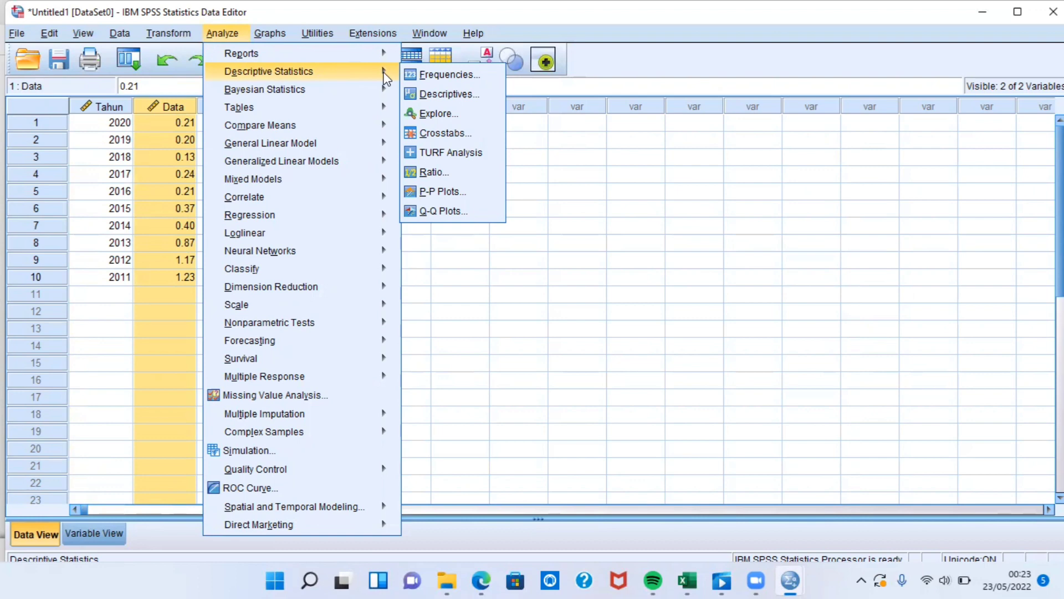
click(413, 78)
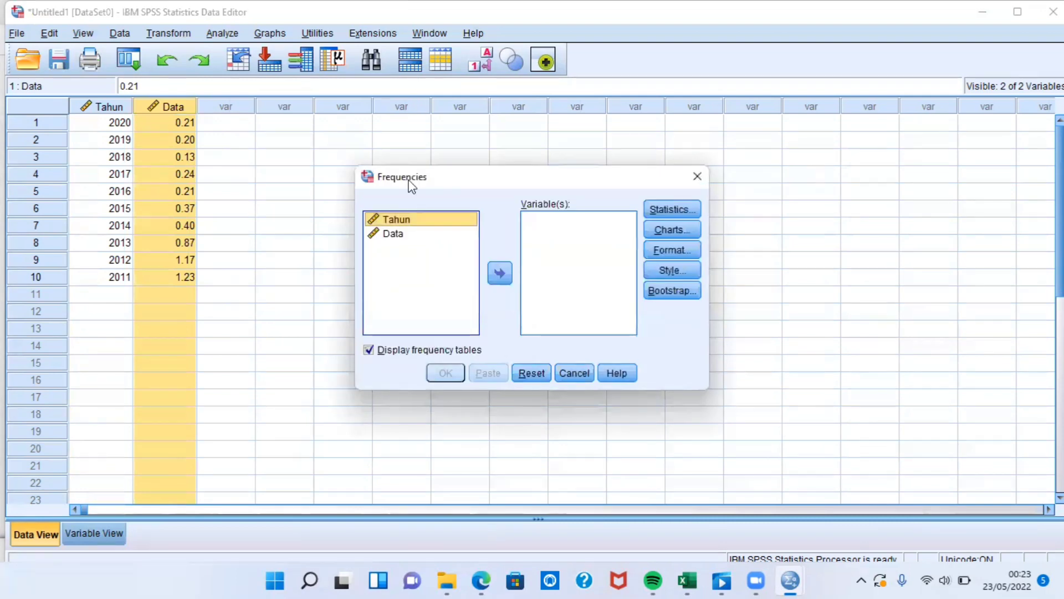
click(405, 233)
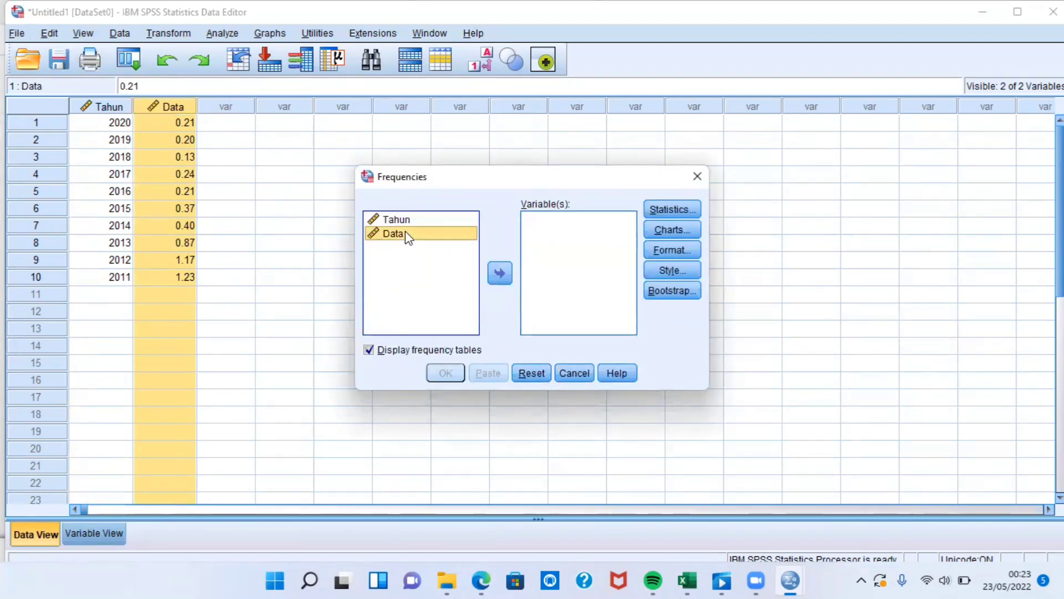
click(509, 278)
click(508, 274)
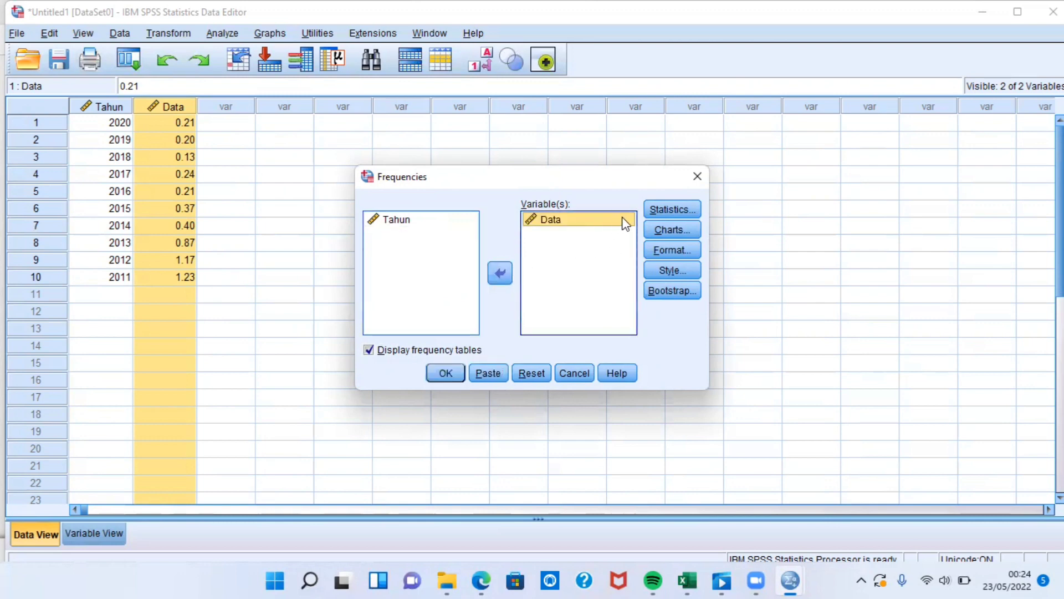
- Choose mean, median, mode and range as the statistics for the Frequencies analysis of Data
click(661, 210)
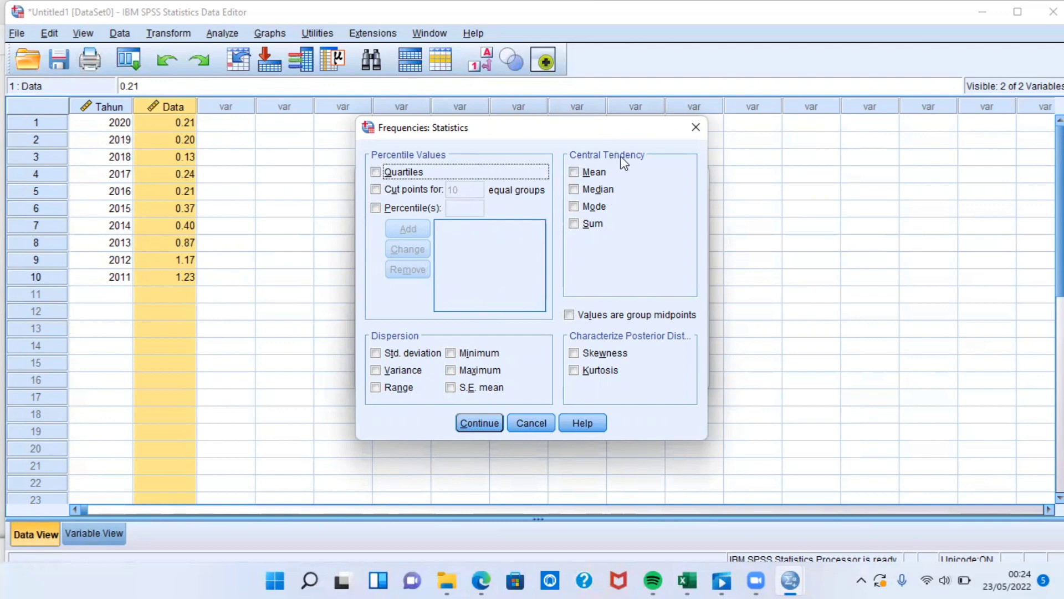
click(574, 173)
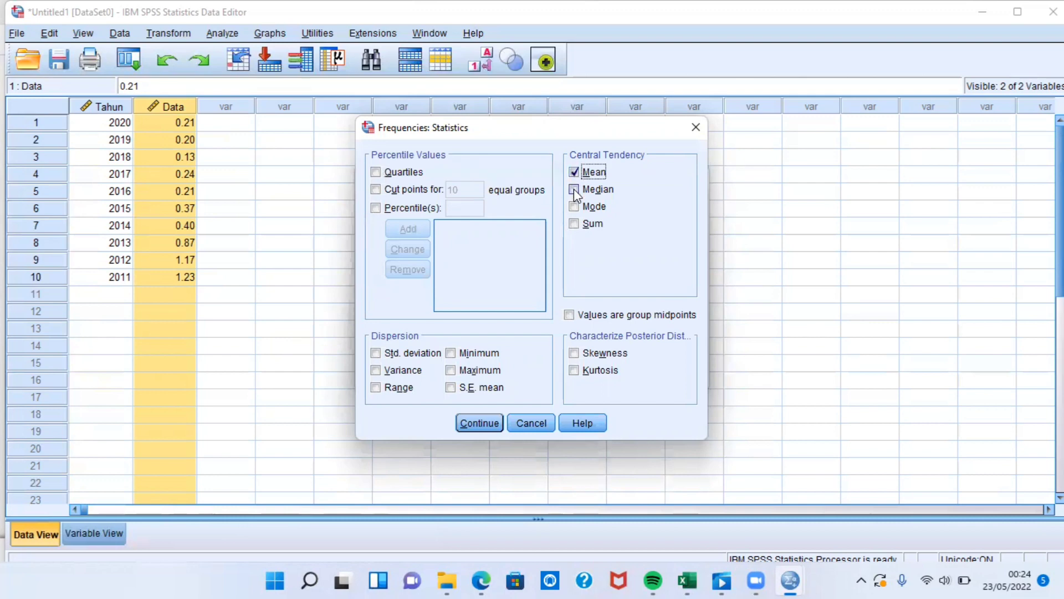
click(574, 190)
click(575, 206)
click(376, 388)
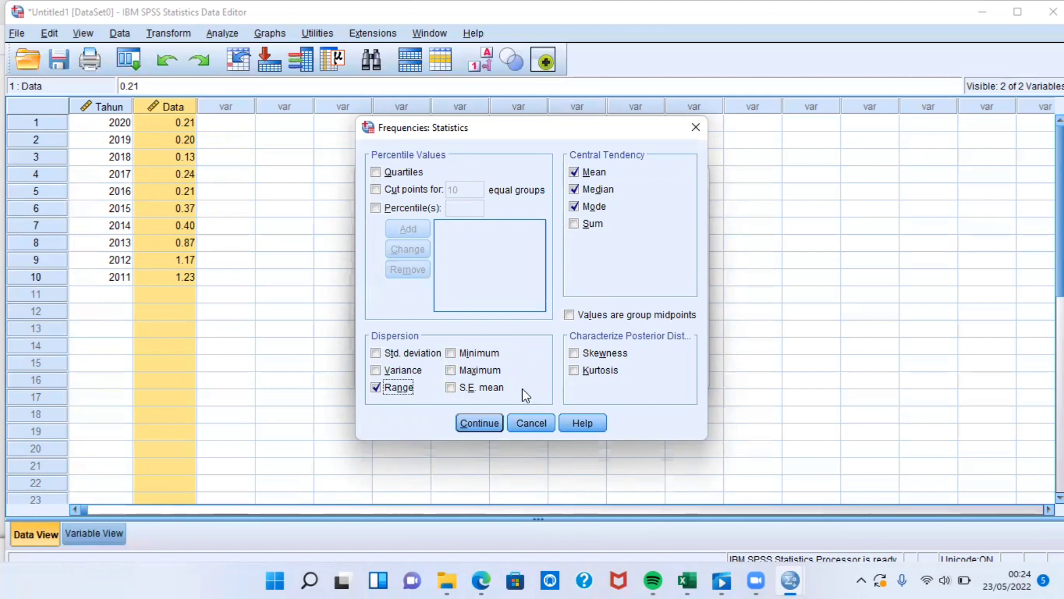
click(487, 423)
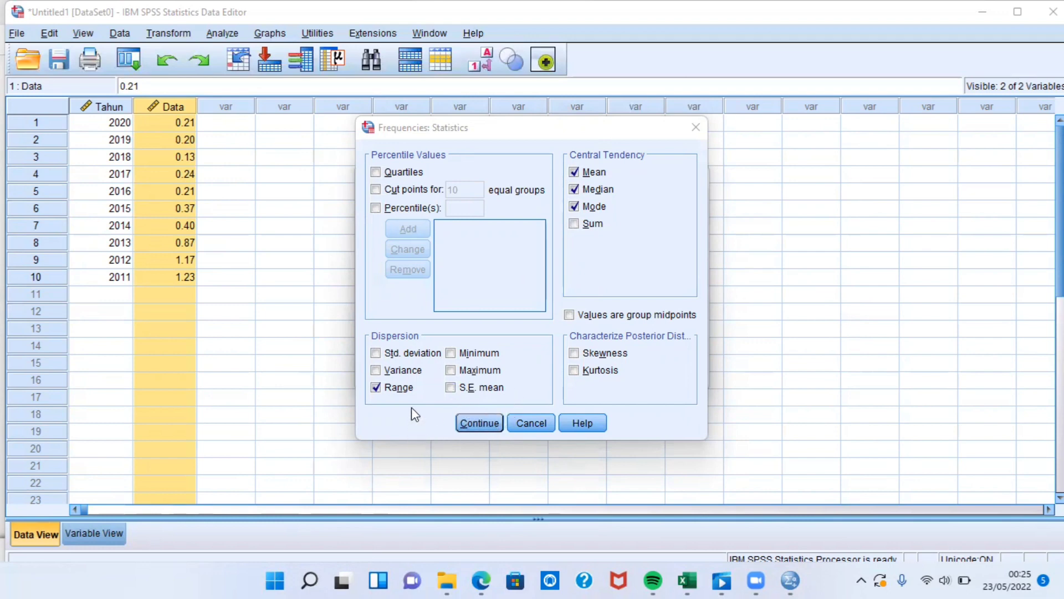
- Accept the chosen statistics without Minimum and run the Frequencies analysis with its frequency table
click(451, 353)
click(451, 353)
drag(519, 133, 813, 131)
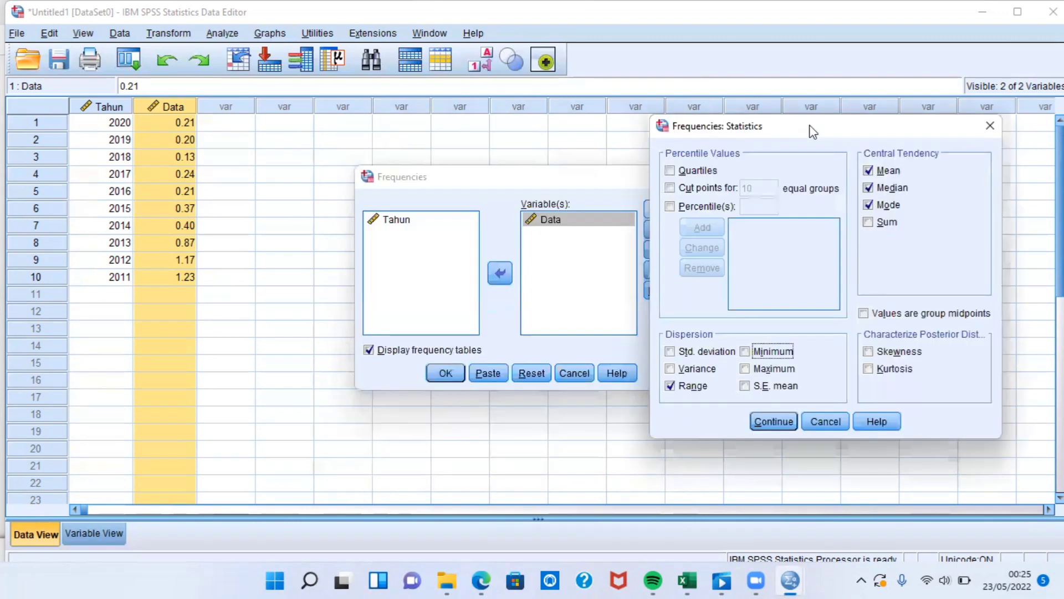
click(774, 421)
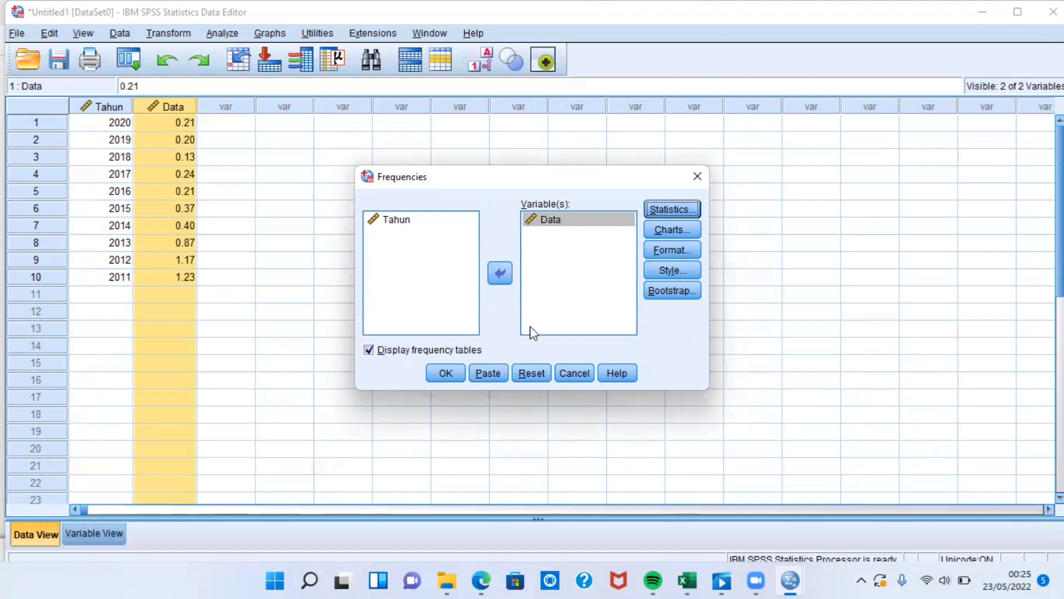
click(451, 378)
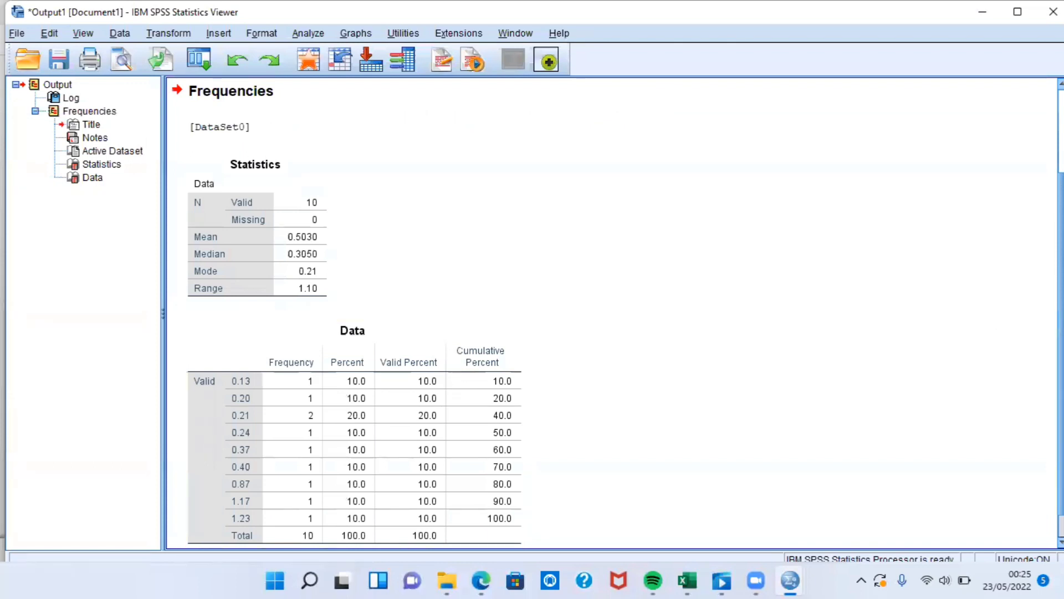
- Look through the Frequencies output, from the command syntax down to the Statistics table and the Data frequency table
scroll(610, 311, up, 2)
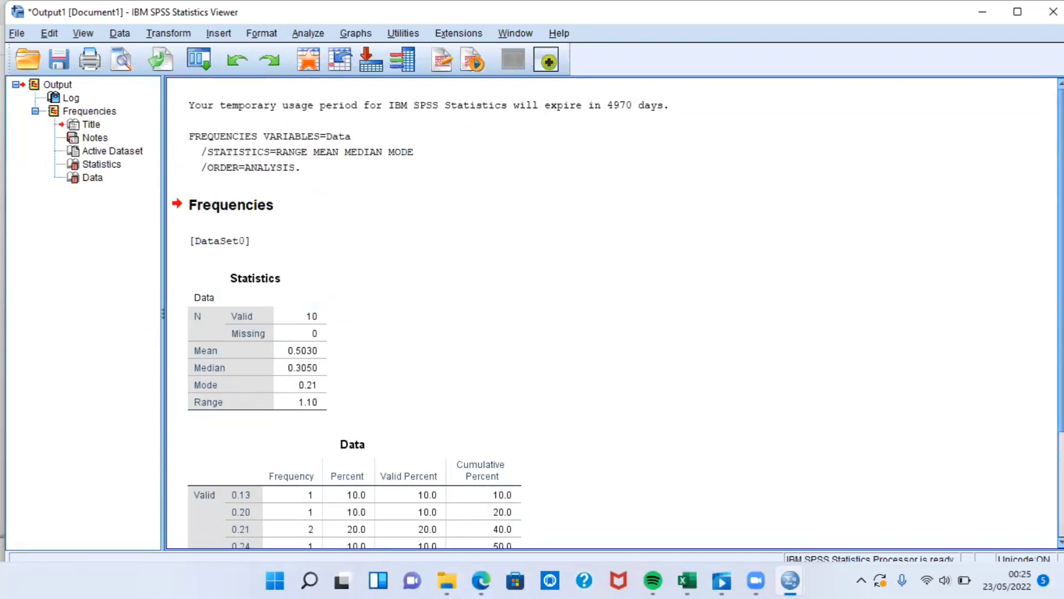
scroll(610, 310, down, 2)
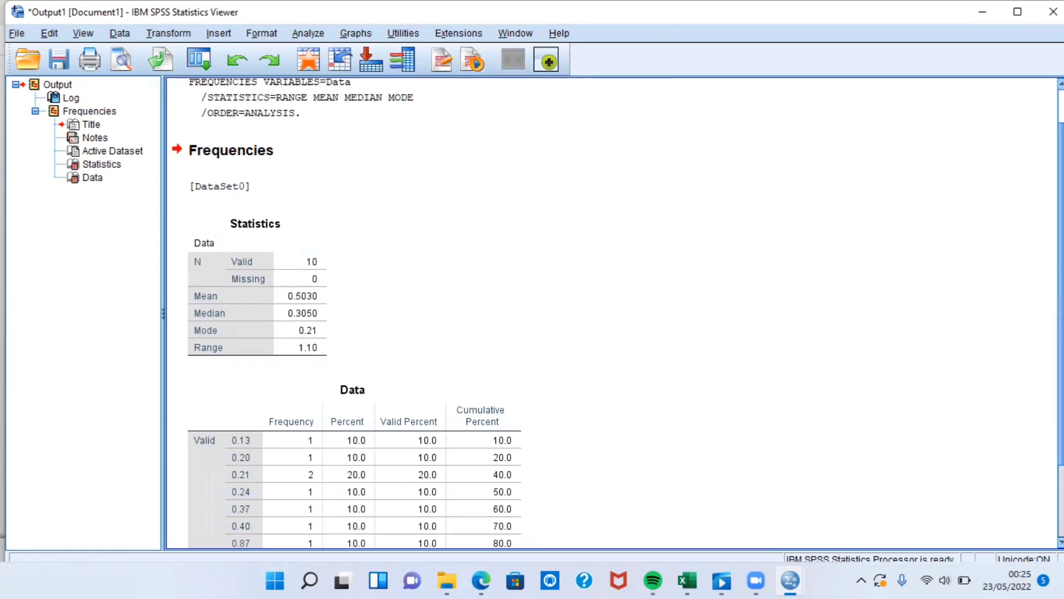
scroll(610, 310, down, 1)
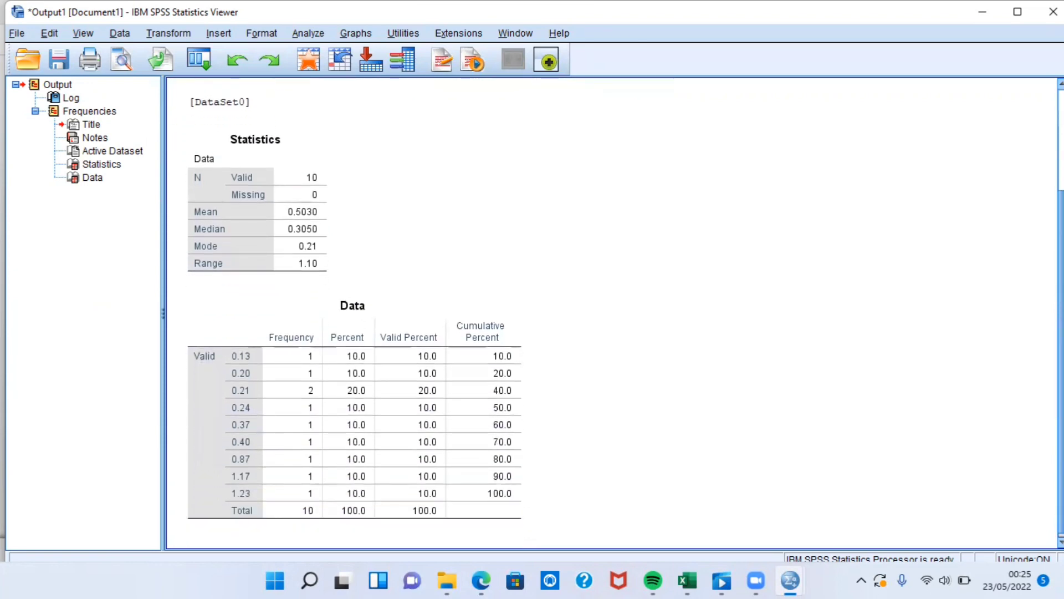
scroll(610, 310, down, 1)
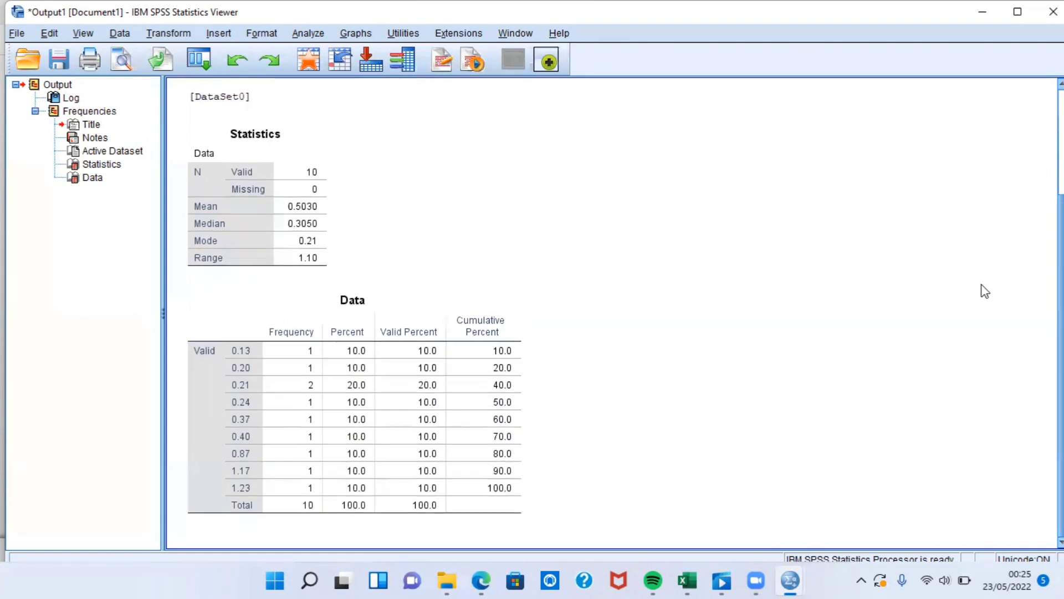
click(509, 407)
click(727, 346)
scroll(610, 310, up, 5)
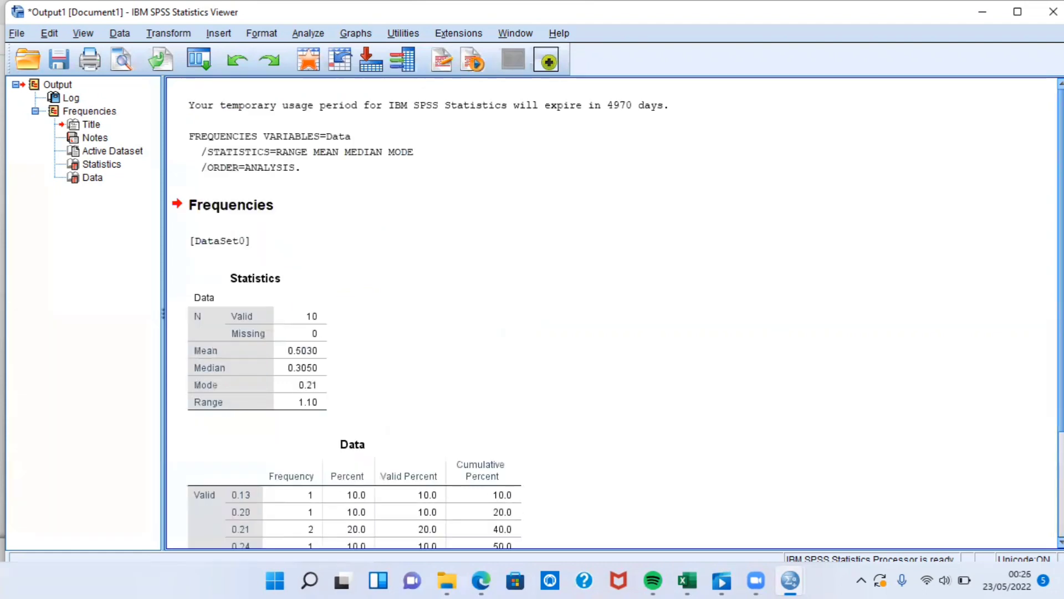
scroll(677, 313, down, 3)
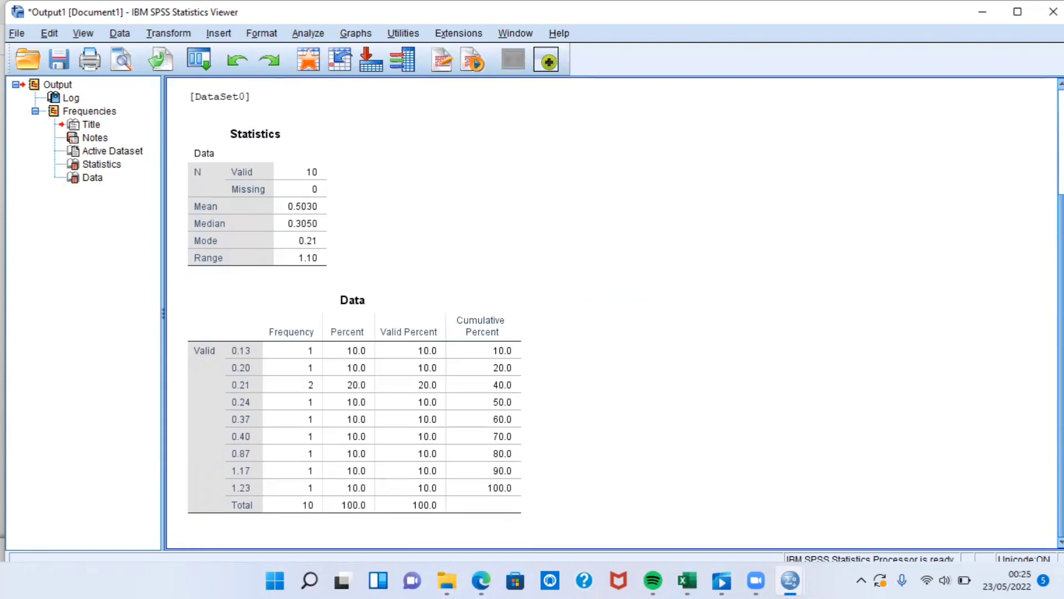
scroll(610, 313, up, 5)
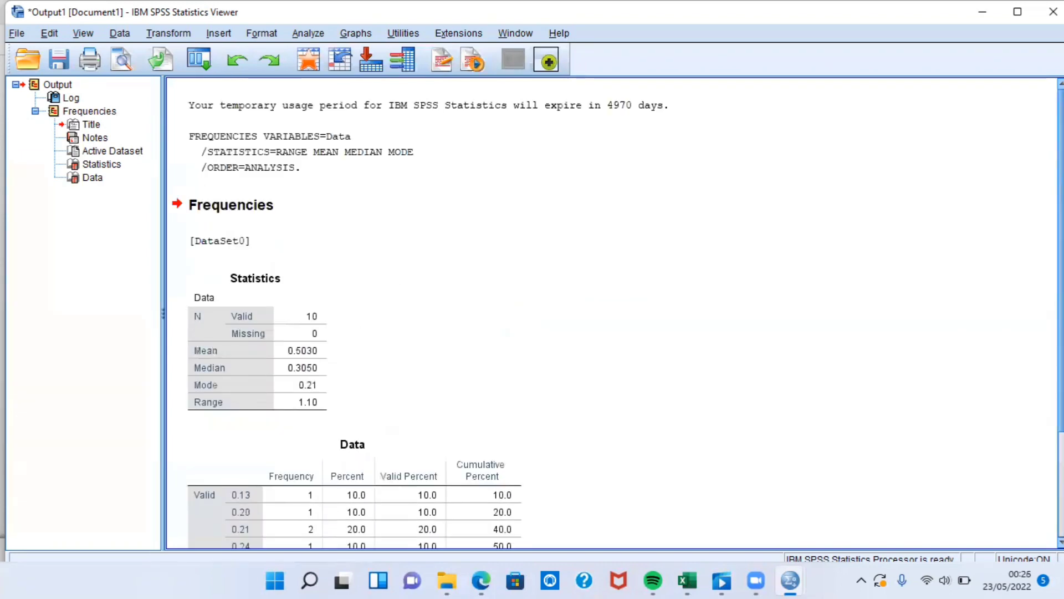
scroll(867, 313, down, 3)
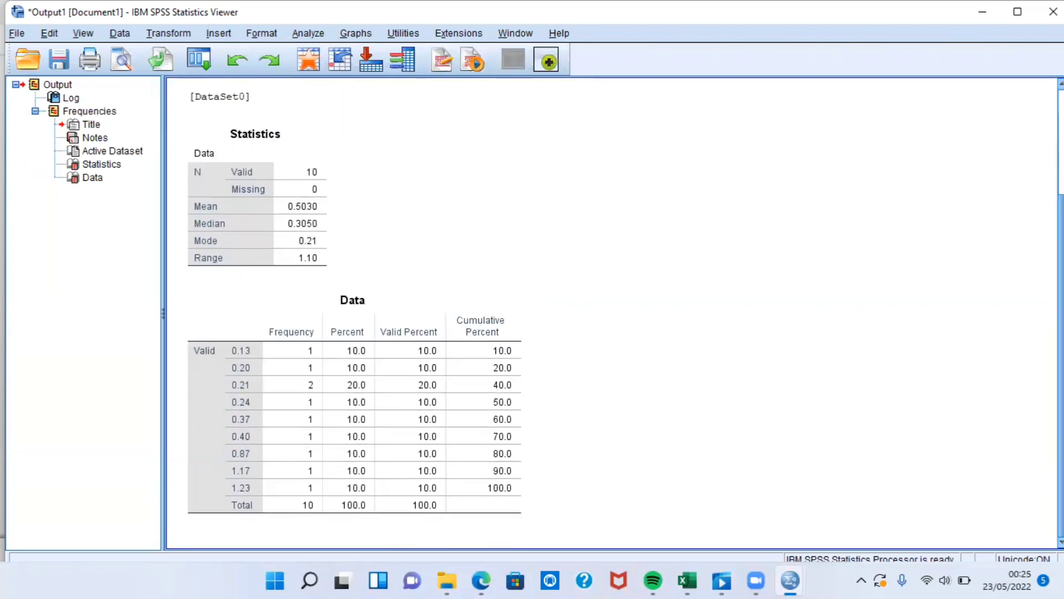
scroll(609, 314, up, 5)
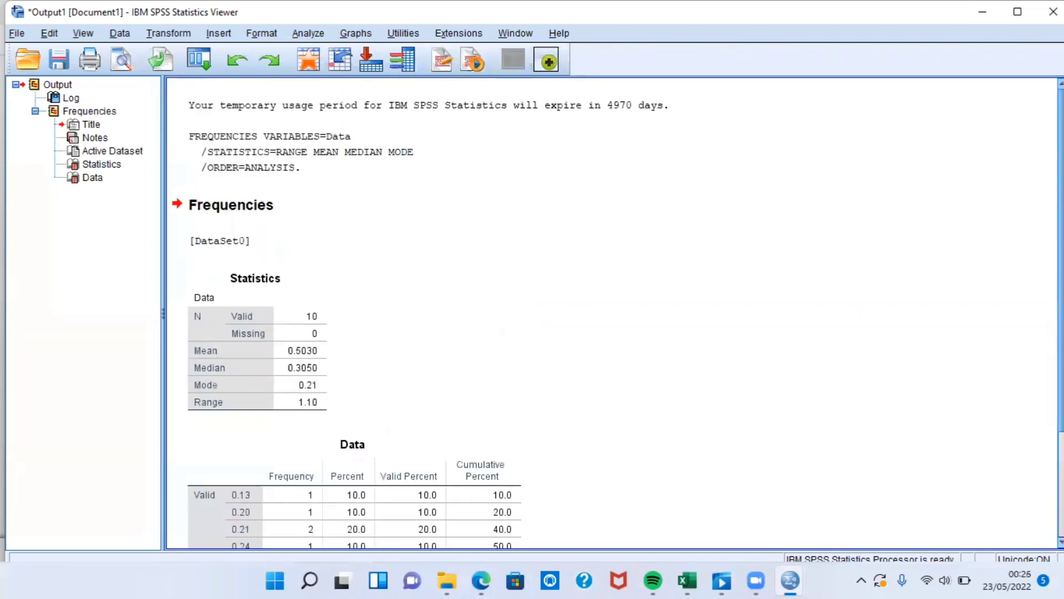
scroll(610, 313, down, 3)
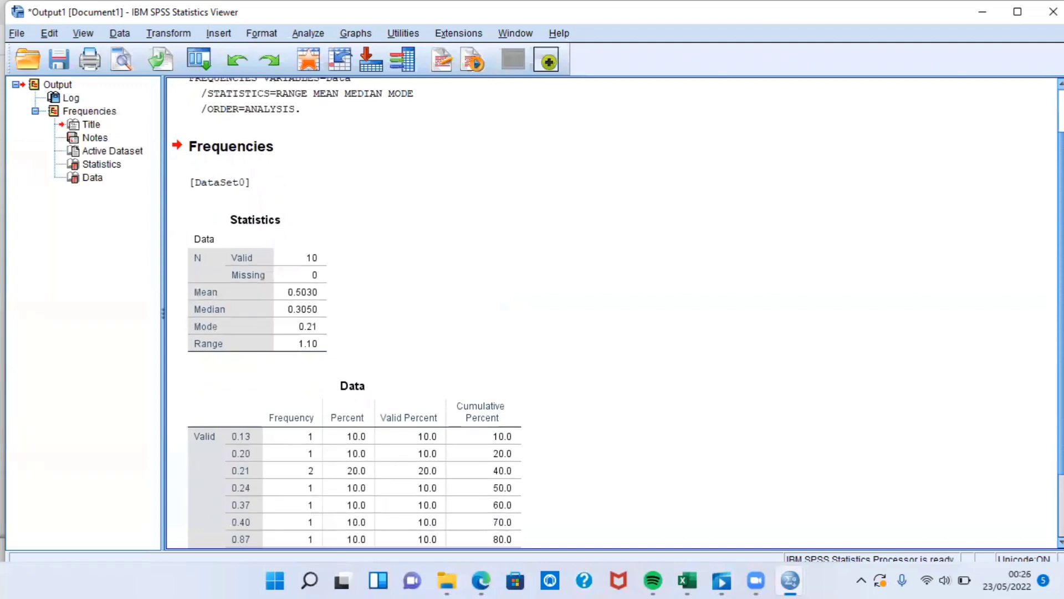
scroll(390, 275, down, 3)
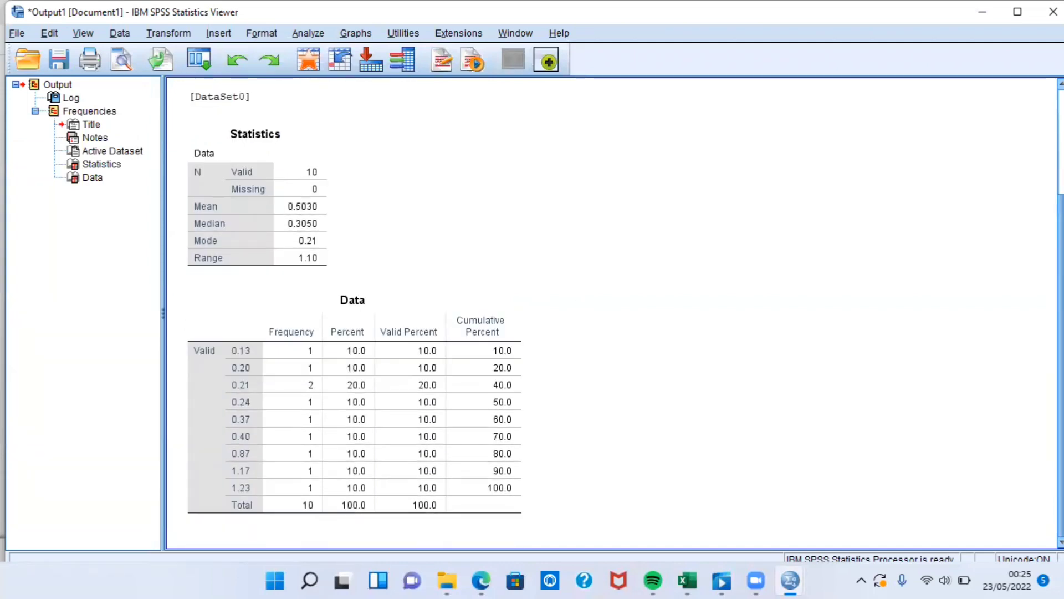
scroll(610, 314, up, 6)
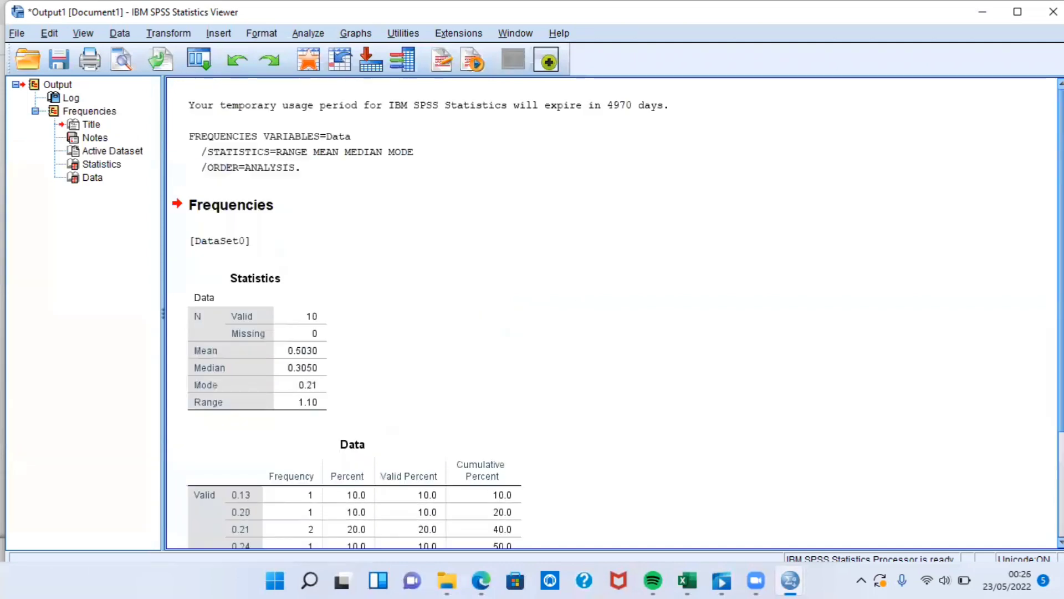
scroll(617, 318, down, 3)
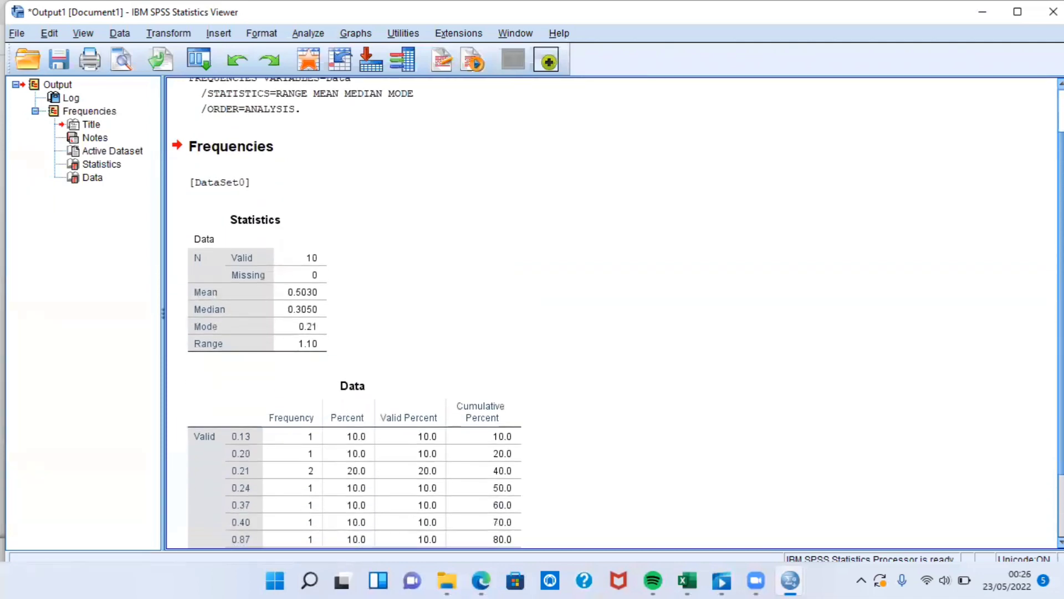
scroll(537, 297, down, 1)
- Examine the Statistics table and the Data frequency table in turn, and return to the mean in the Statistics table
click(248, 268)
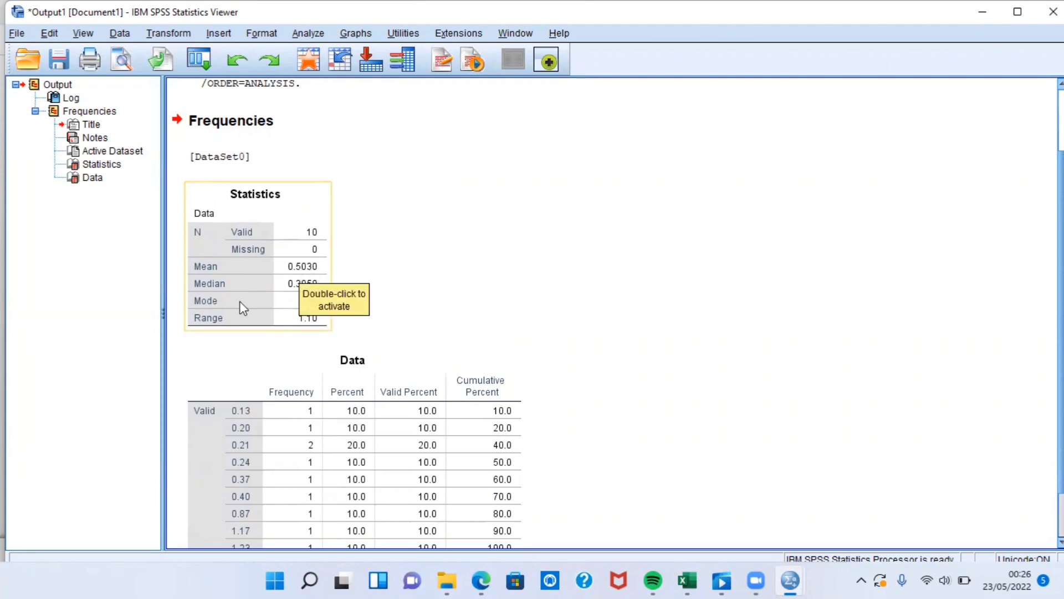
click(210, 288)
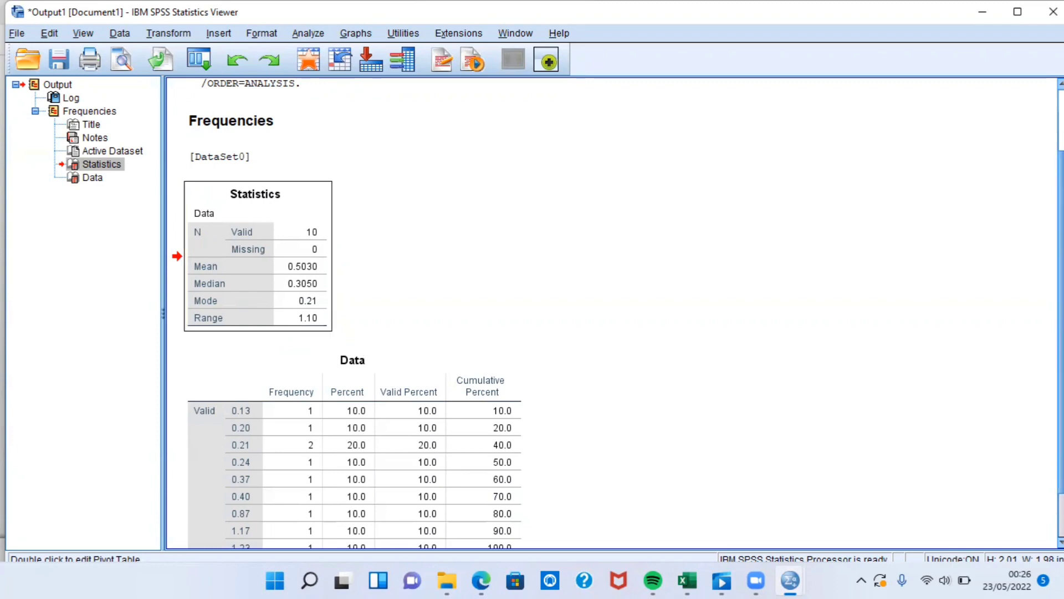
scroll(615, 313, down, 2)
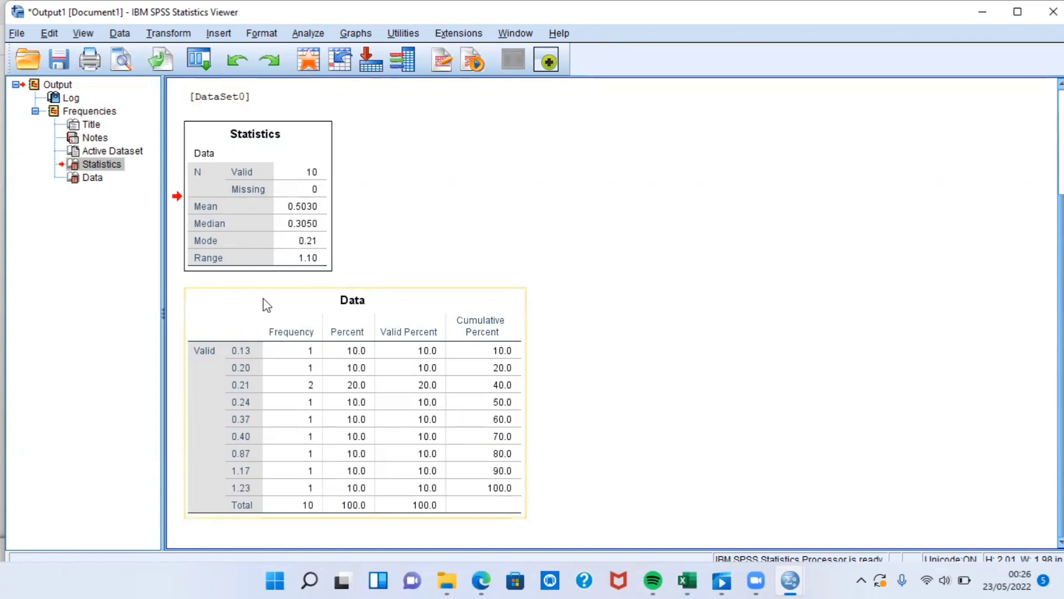
click(204, 326)
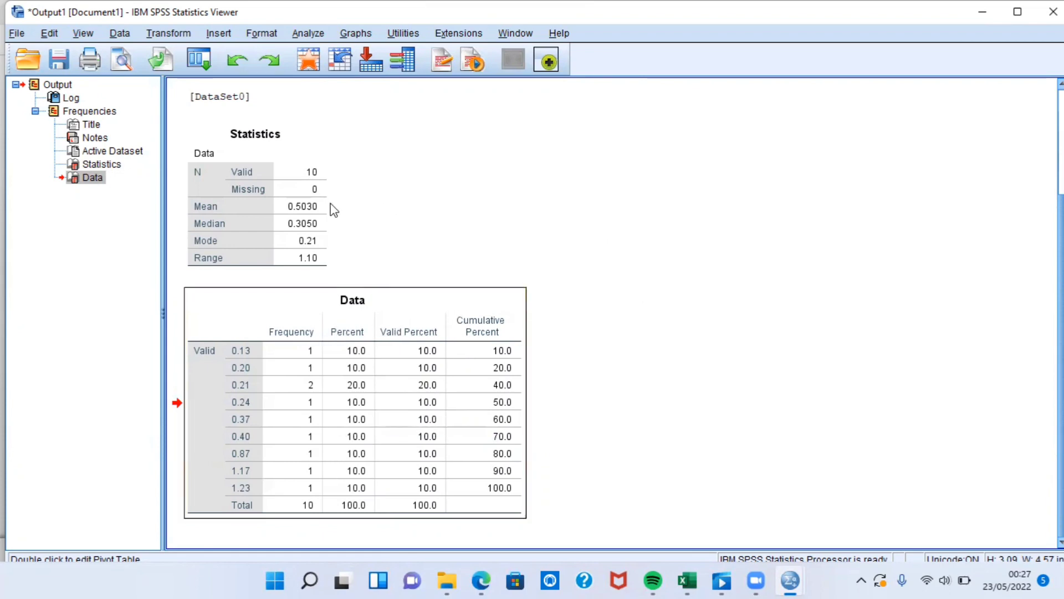
click(231, 211)
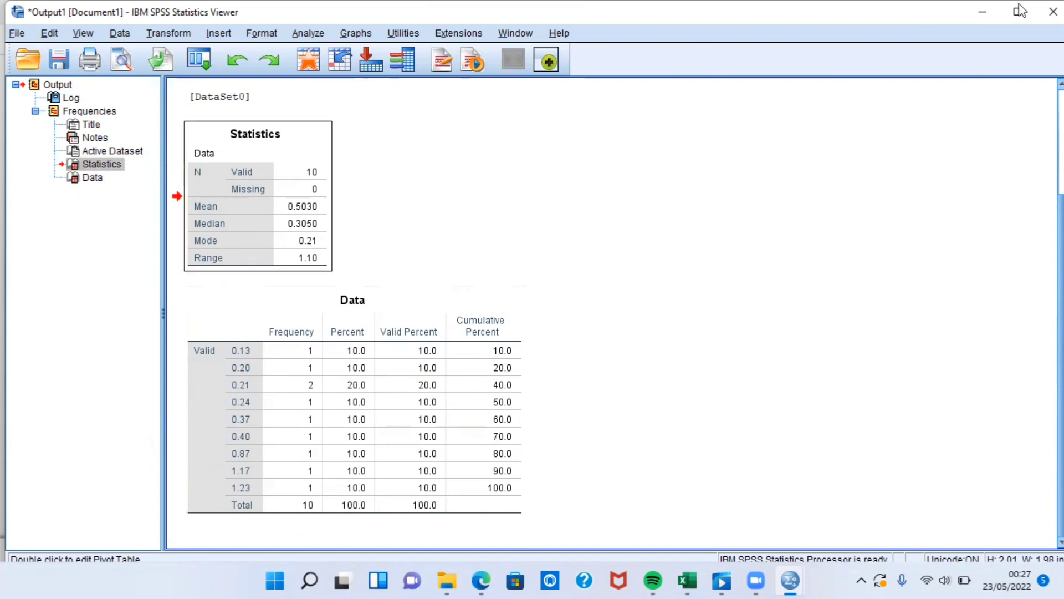
- Shrink the output Viewer window from its upper and left edges so the Tahun and Data columns show beside it
mouse_move(1018, 12)
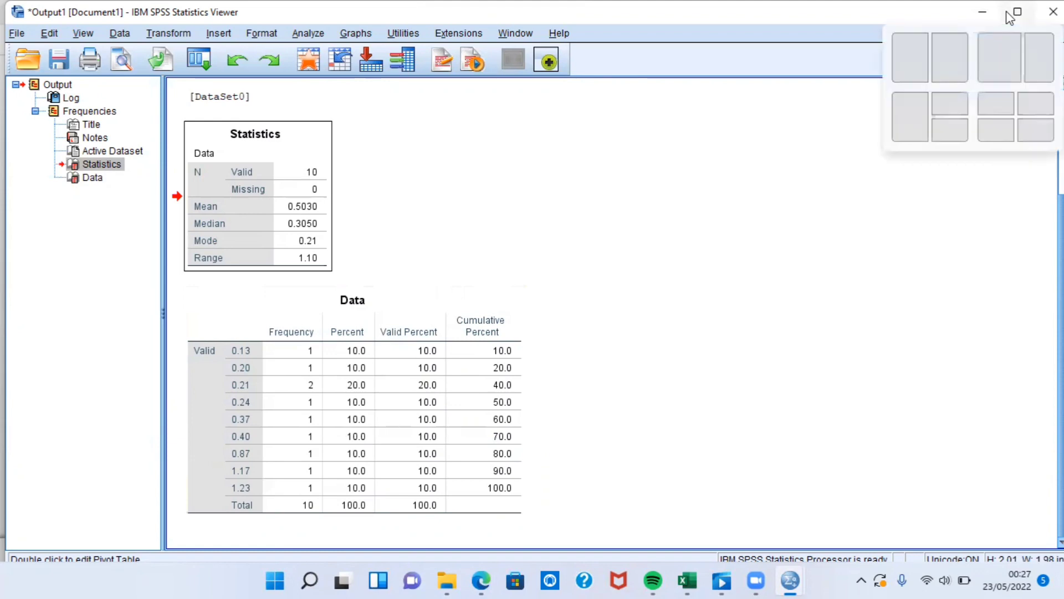
click(1010, 15)
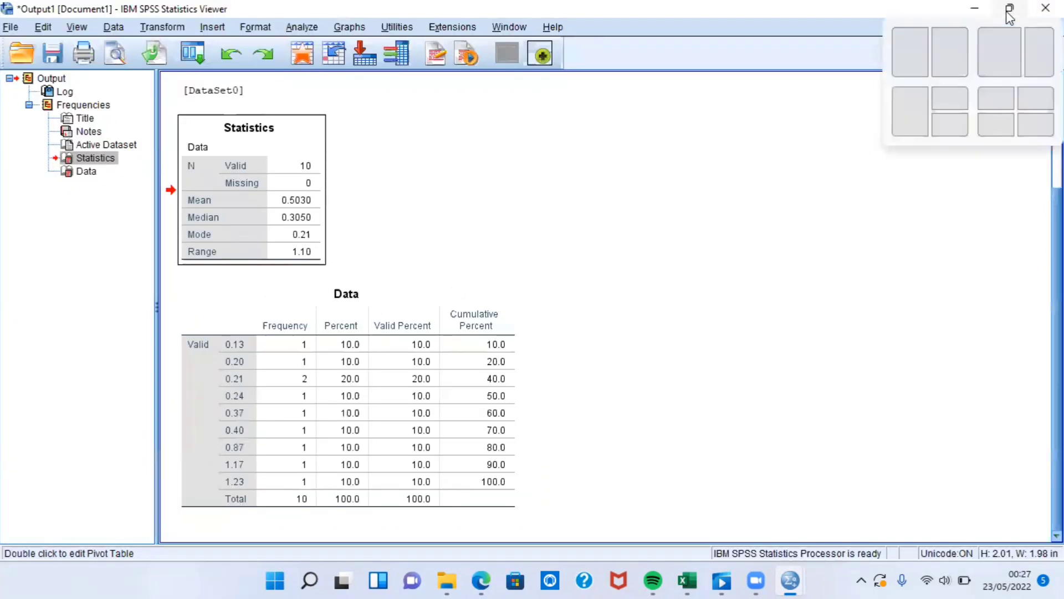
click(1010, 16)
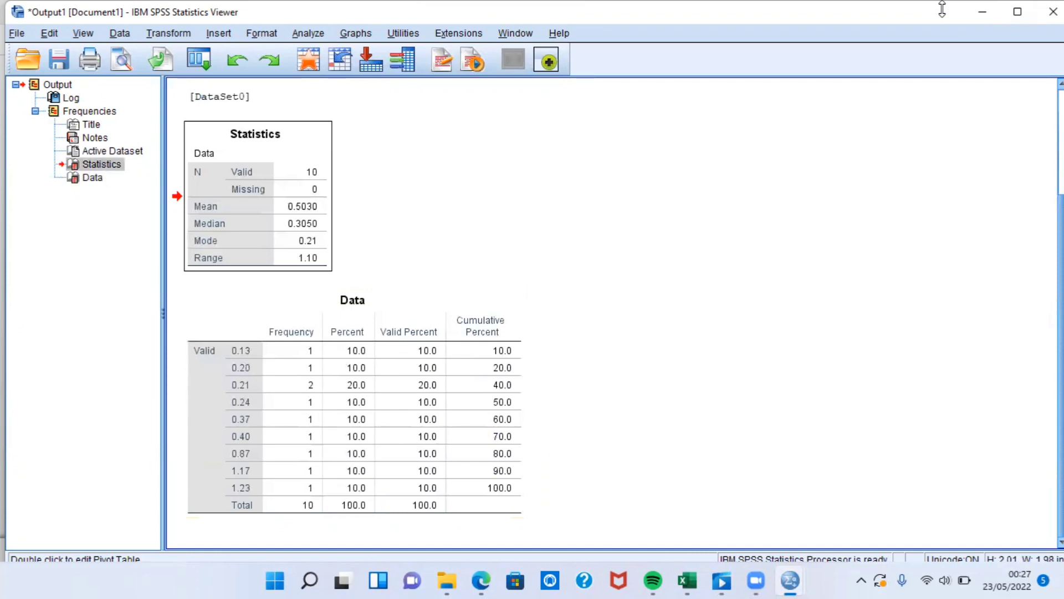
drag(942, 9, 942, 80)
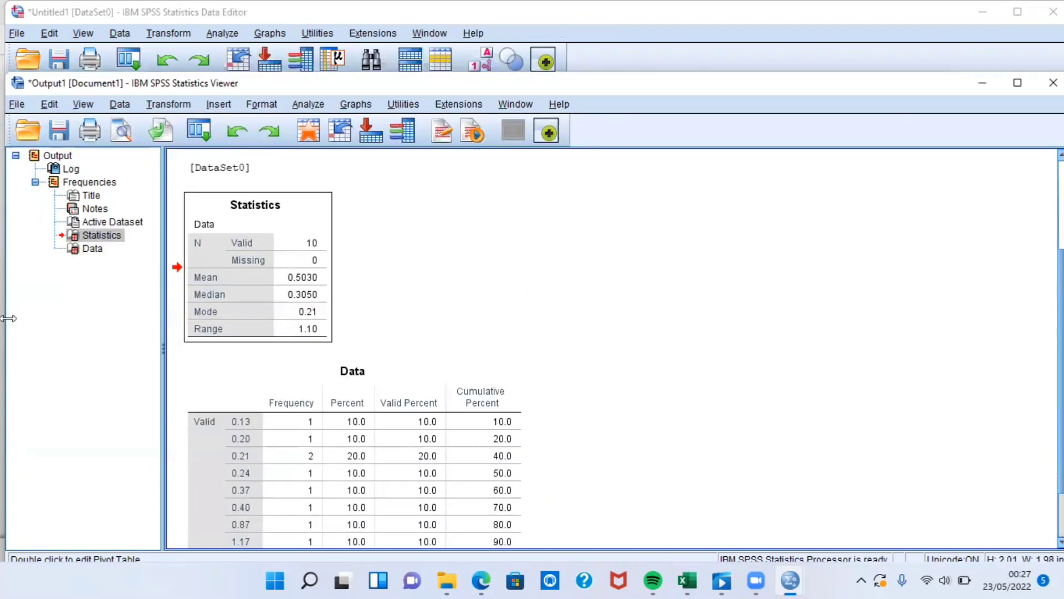
drag(8, 318, 459, 213)
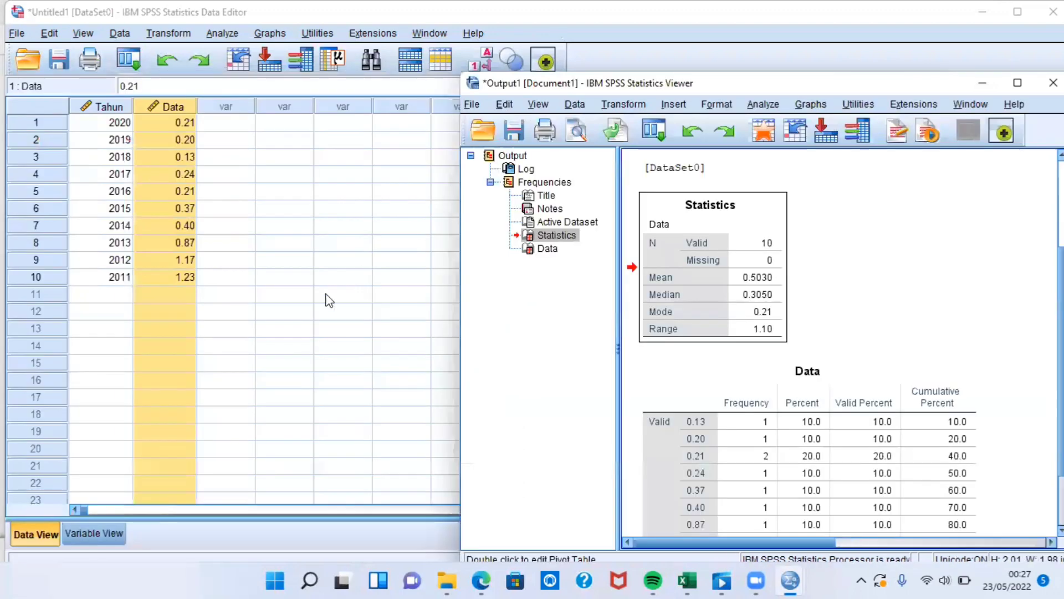
- Bring the Data Editor to the front and lower its upper edge to reduce the window's height
click(913, 56)
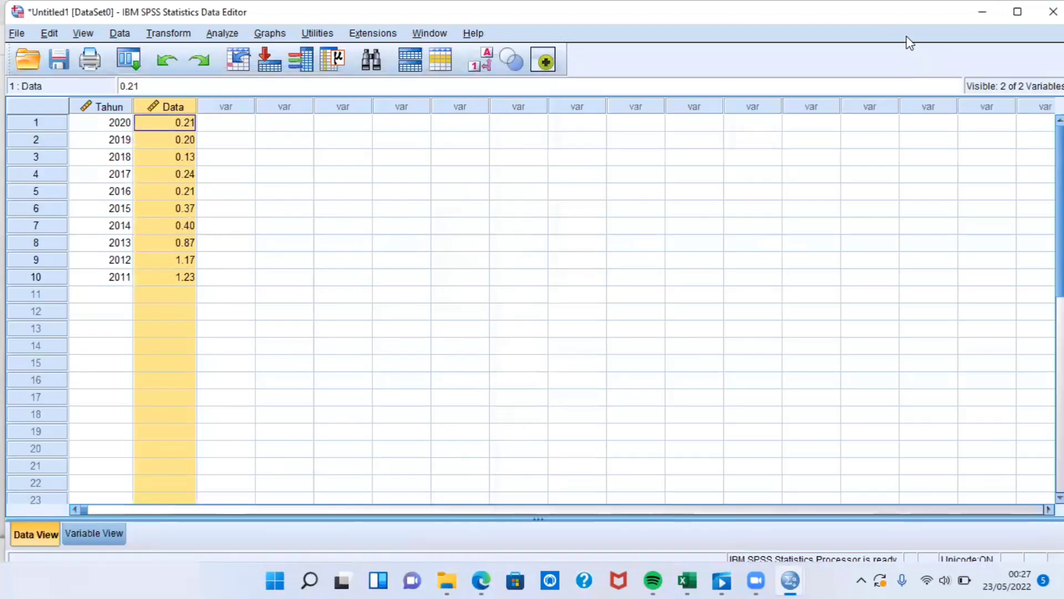
click(1012, 14)
drag(942, 9, 854, 87)
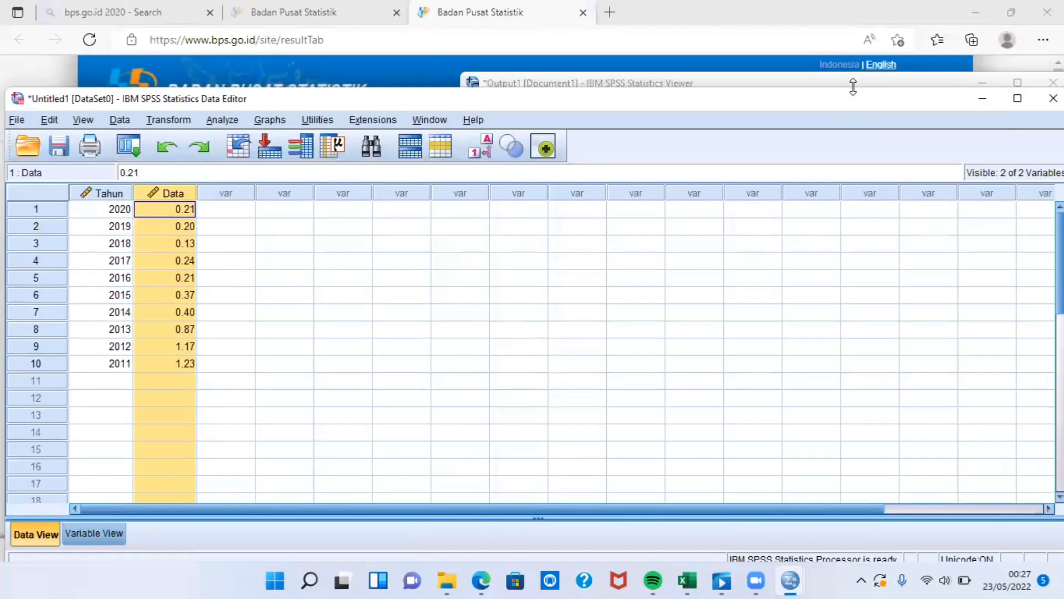